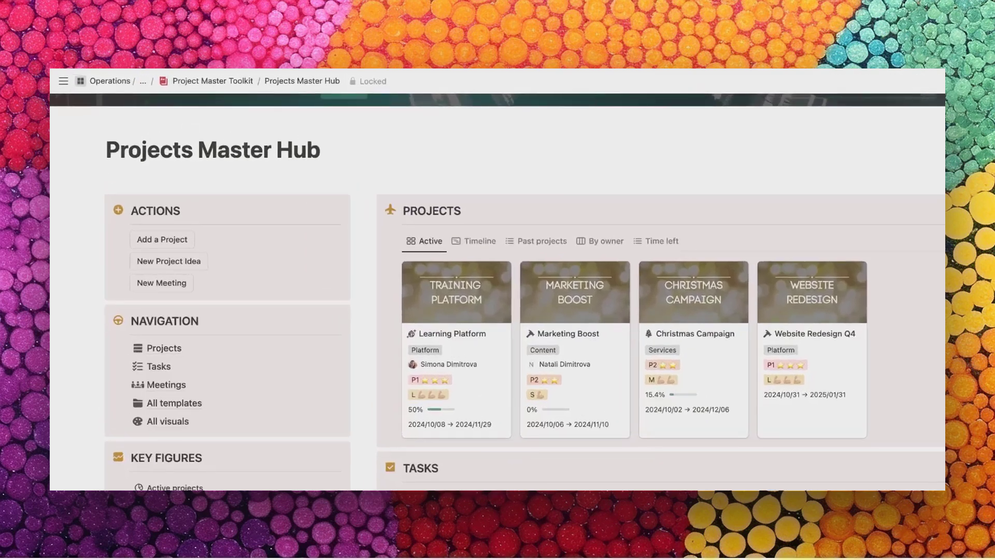
# Start a new untitled project via 'Add a Project', showing Large, Small and Empty templates
pyautogui.click(168, 240)
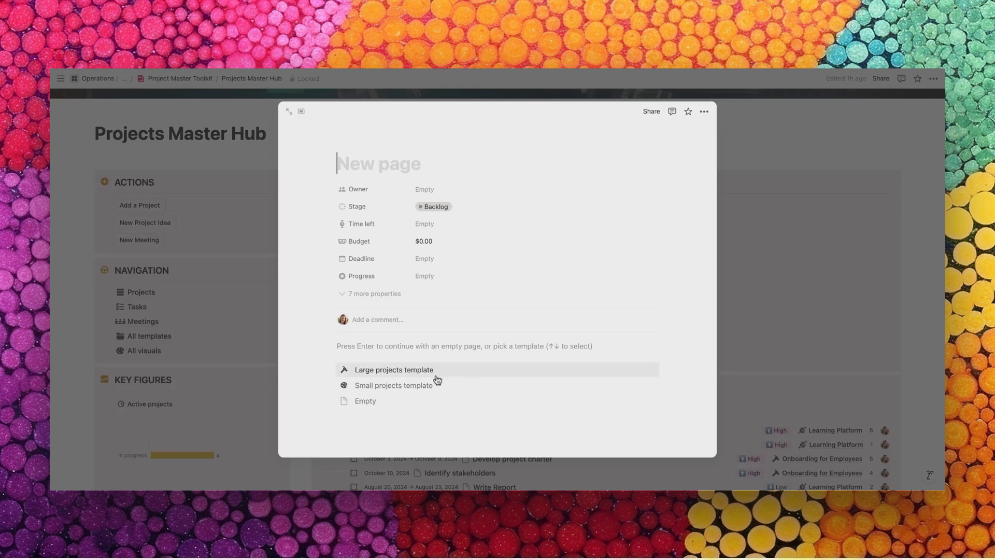
# Discard the blank new page and open the Learning Platform project as a full page
pyautogui.click(841, 234)
pyautogui.click(373, 290)
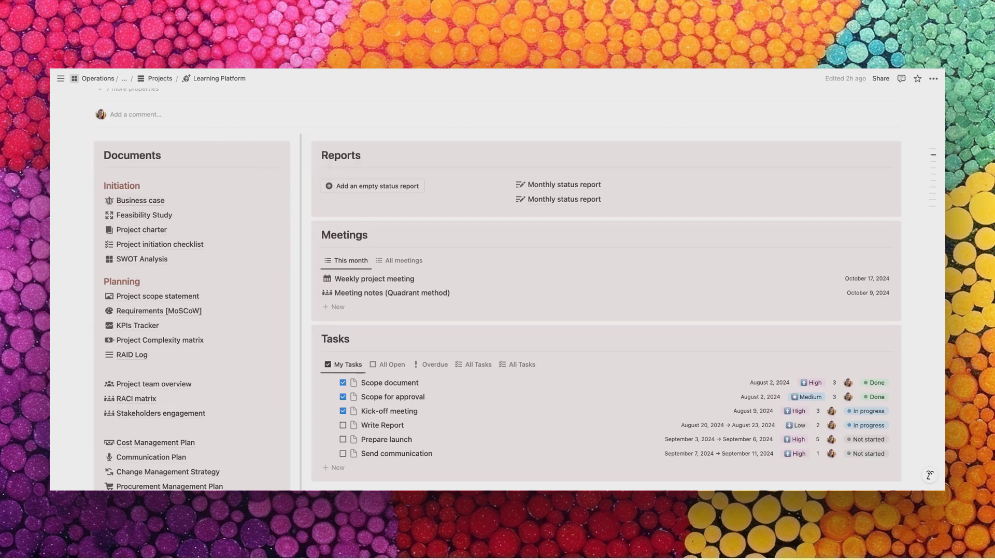
pyautogui.scroll(-2, 104, 142)
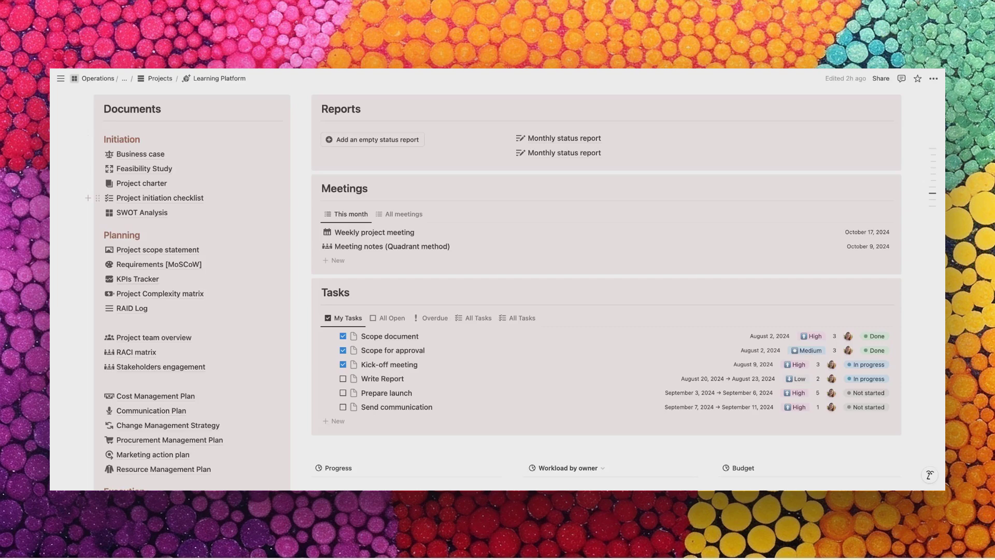
pyautogui.moveTo(138, 157)
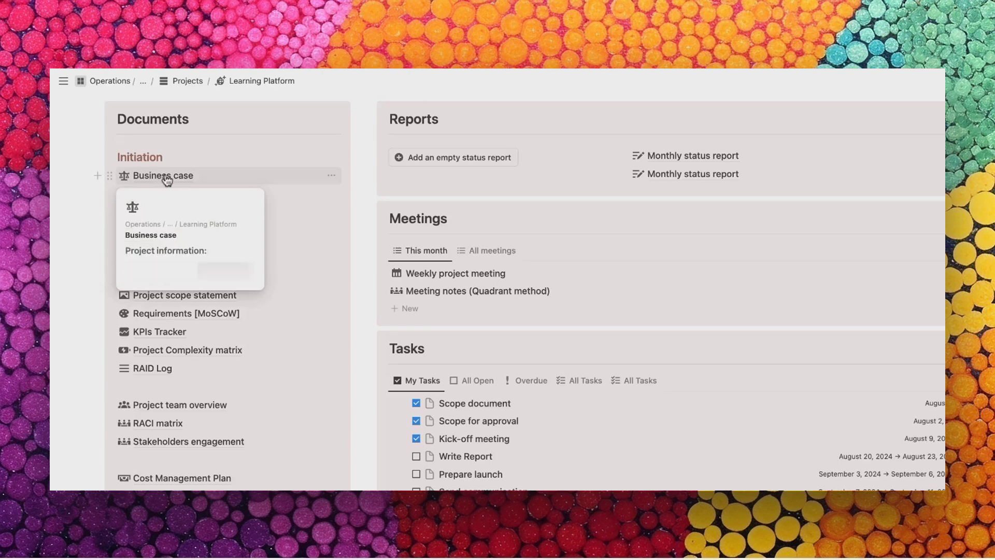
pyautogui.click(166, 176)
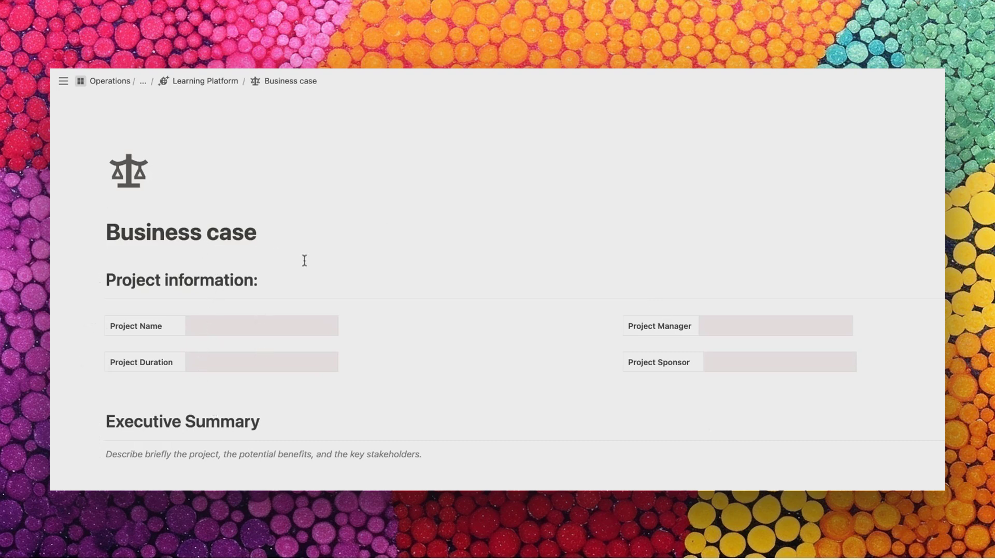
pyautogui.scroll(-5, 315, 319)
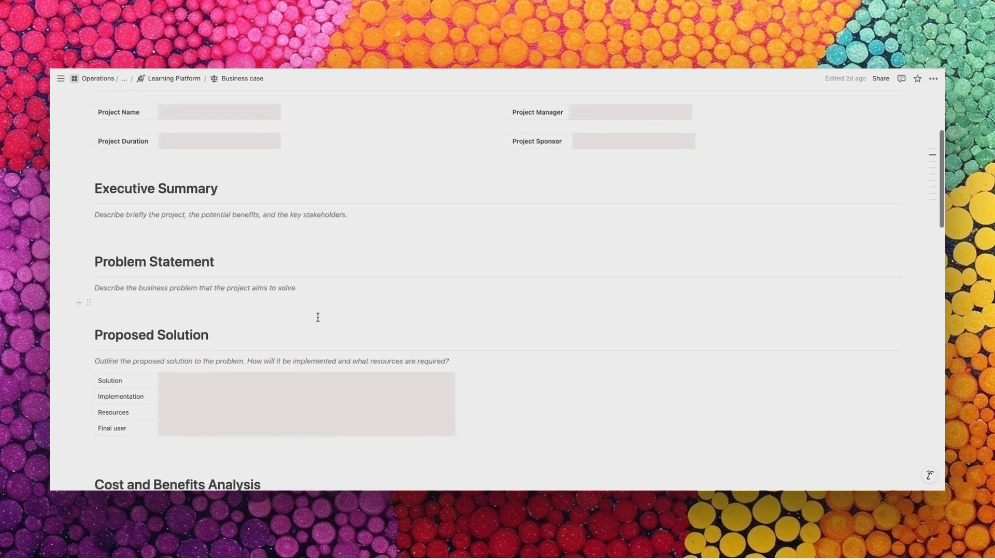
pyautogui.scroll(-2, 318, 316)
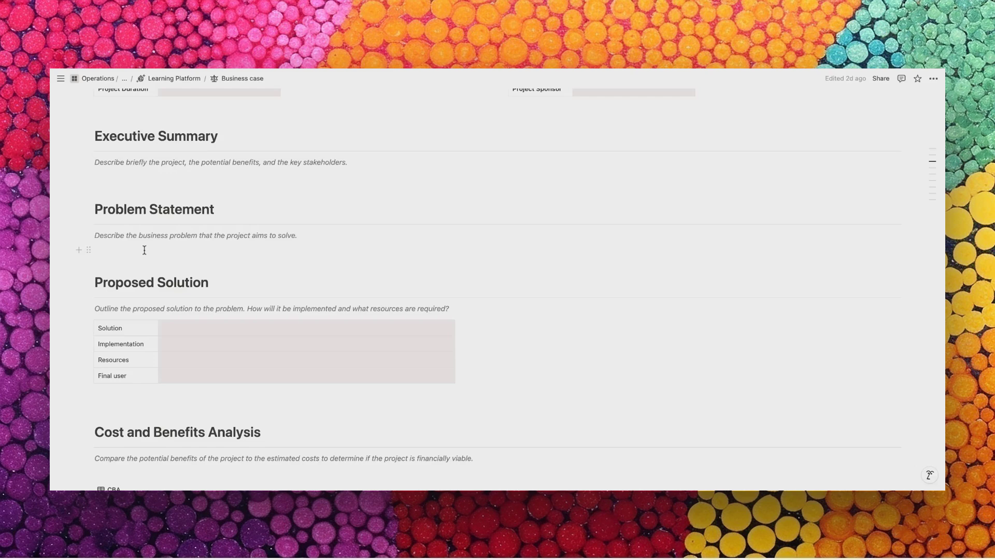
pyautogui.scroll(-10, 145, 248)
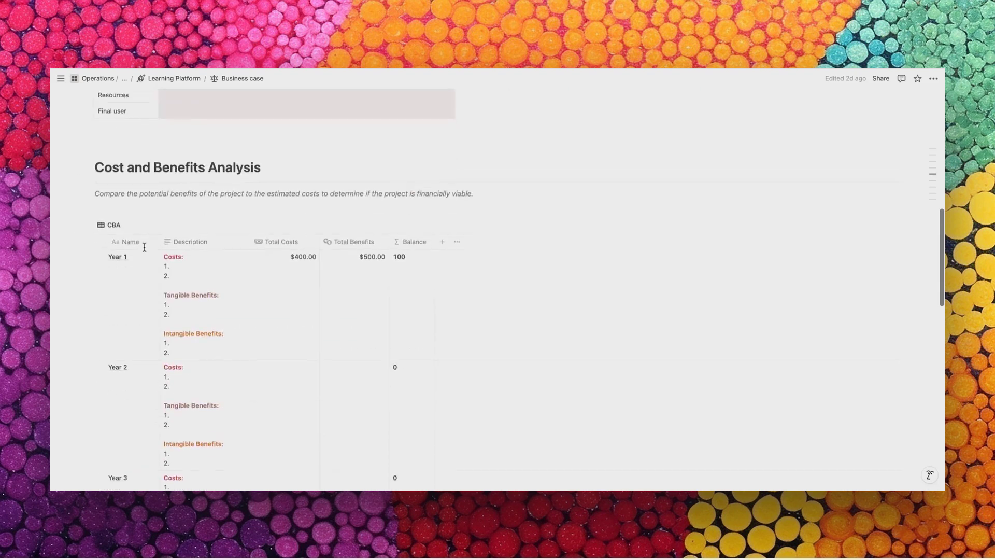
pyautogui.scroll(1, 178, 124)
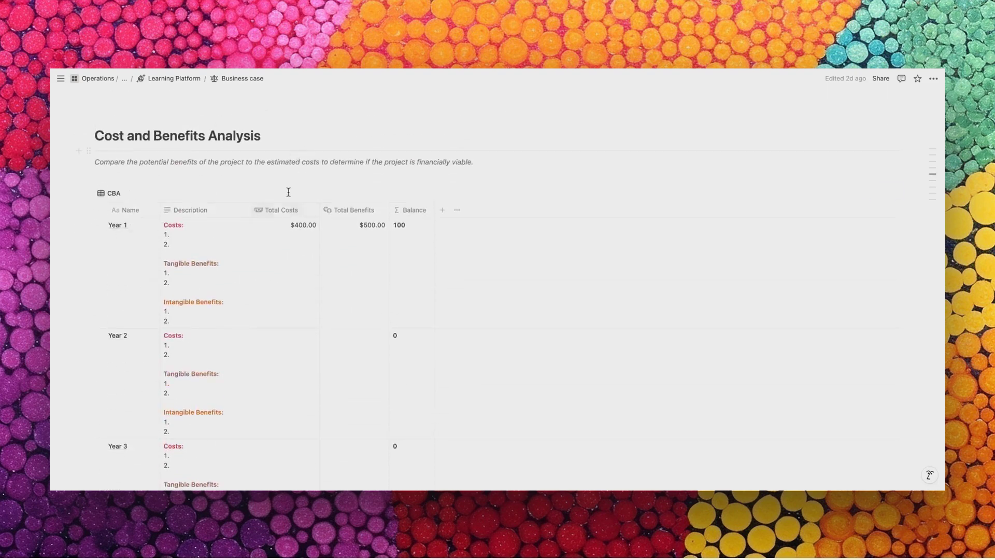
pyautogui.scroll(-8, 282, 215)
pyautogui.scroll(-3, 275, 278)
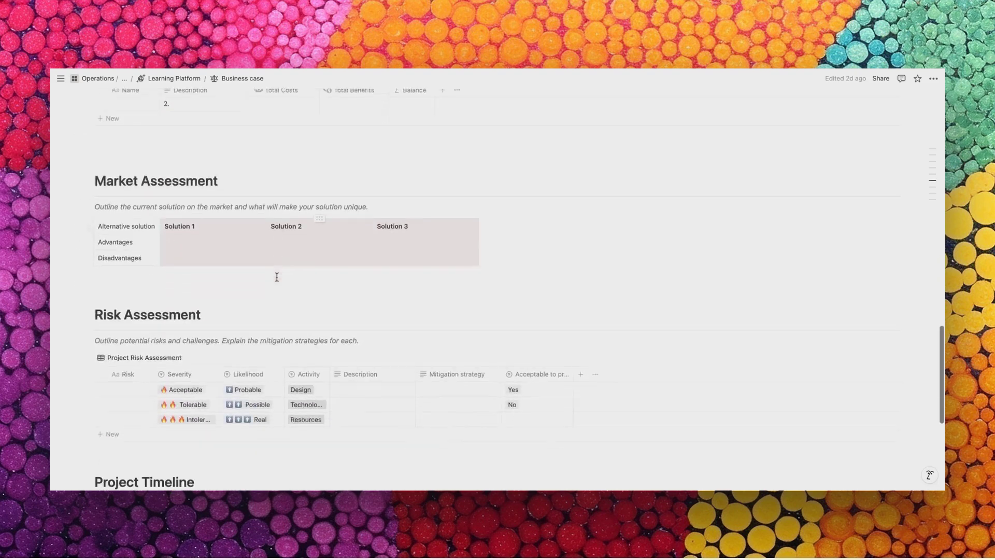
pyautogui.scroll(-4, 162, 294)
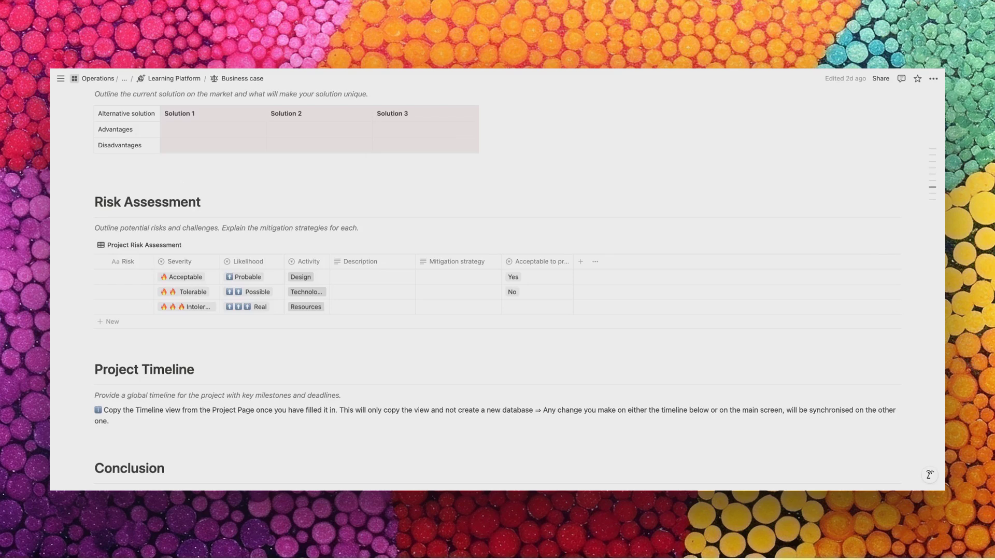
pyautogui.scroll(6, 182, 187)
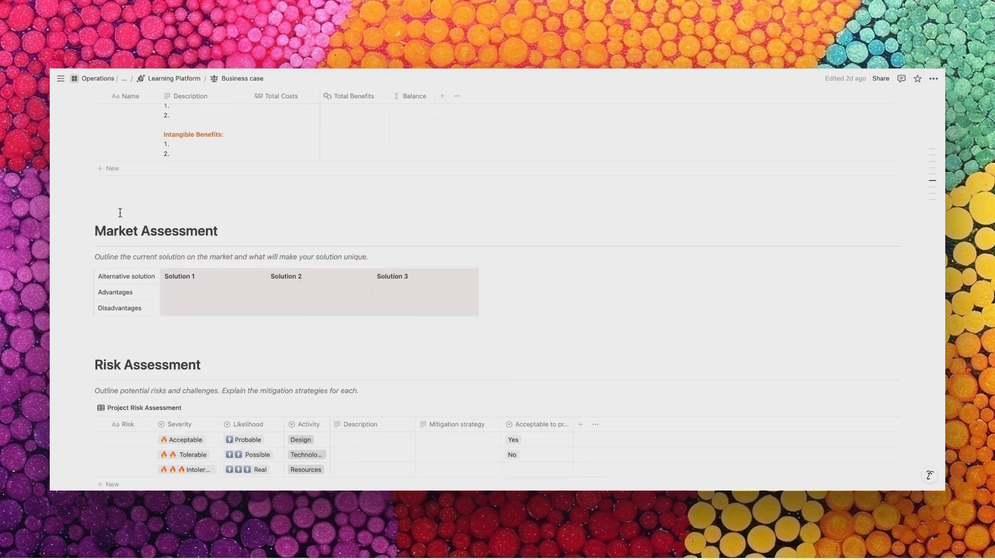
pyautogui.moveTo(120, 213); pyautogui.dragTo(530, 343)
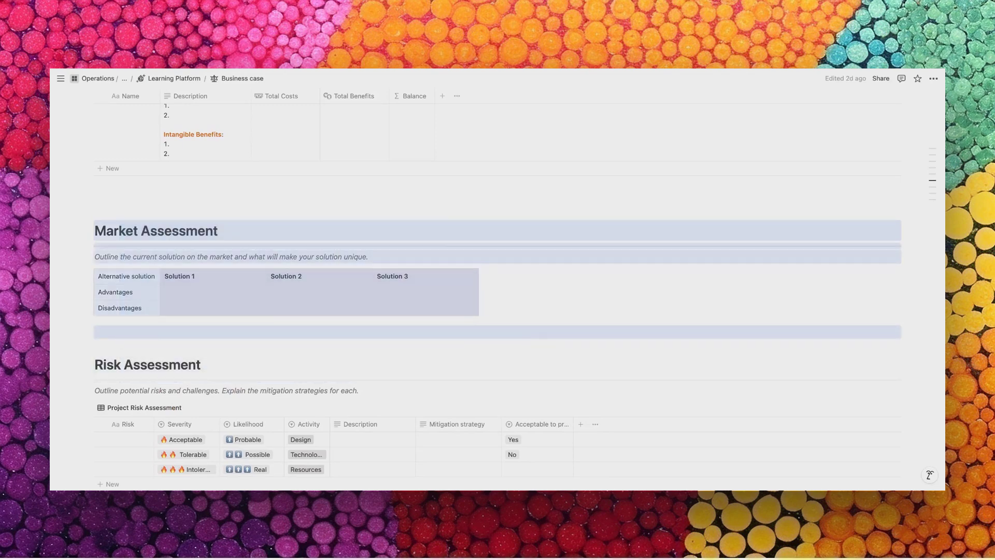
pyautogui.press('BackSpace')
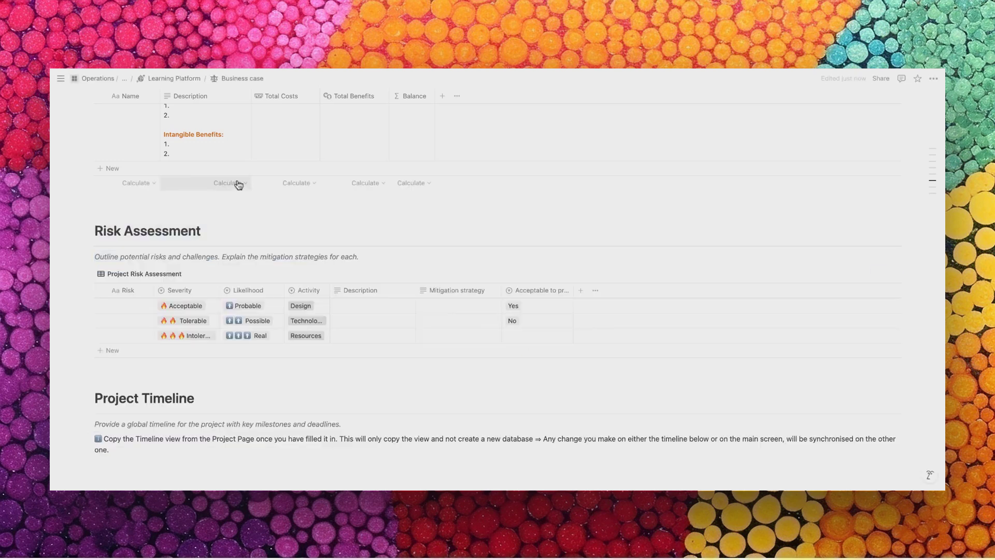
pyautogui.click(239, 209)
pyautogui.hotkey('ctrl', 'z')
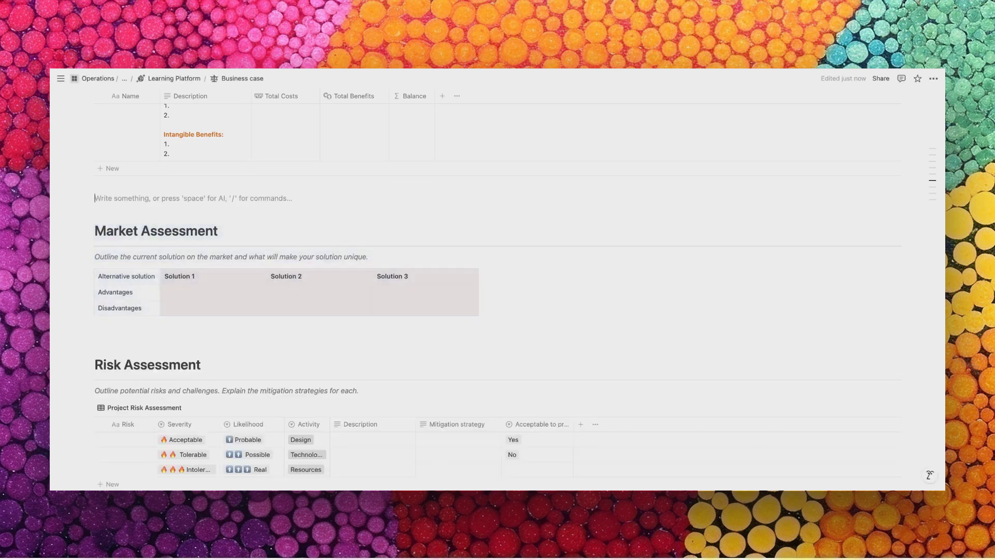
pyautogui.scroll(-6, 497, 280)
pyautogui.scroll(12, 498, 280)
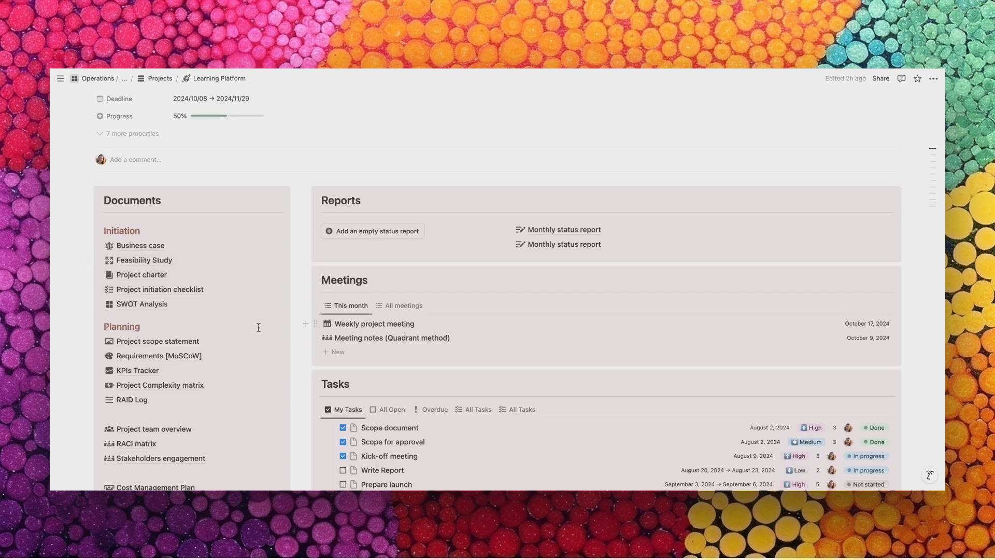
# Open the KPIs Tracker page and review its Project KPIs and KPI follow-up tables
pyautogui.scroll(-2, 258, 327)
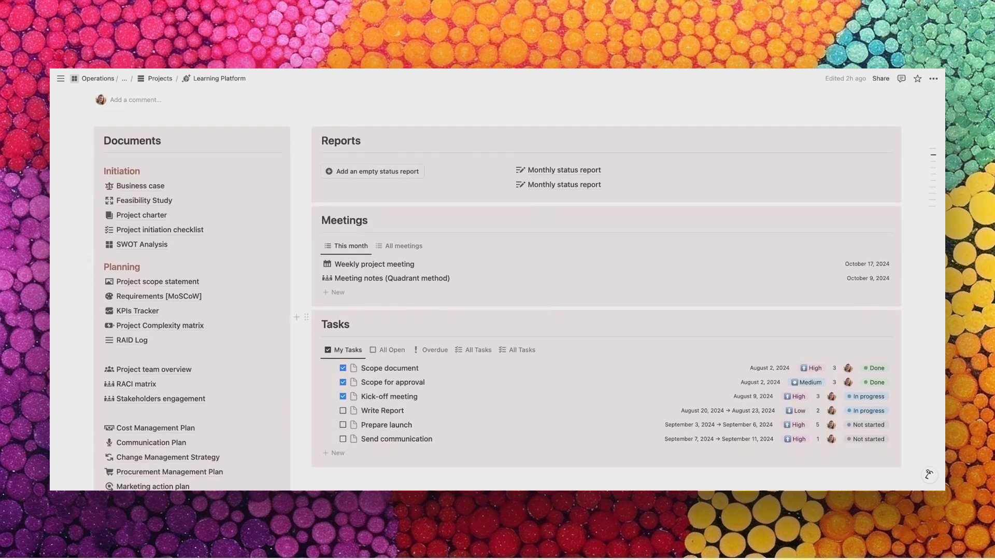
pyautogui.click(138, 311)
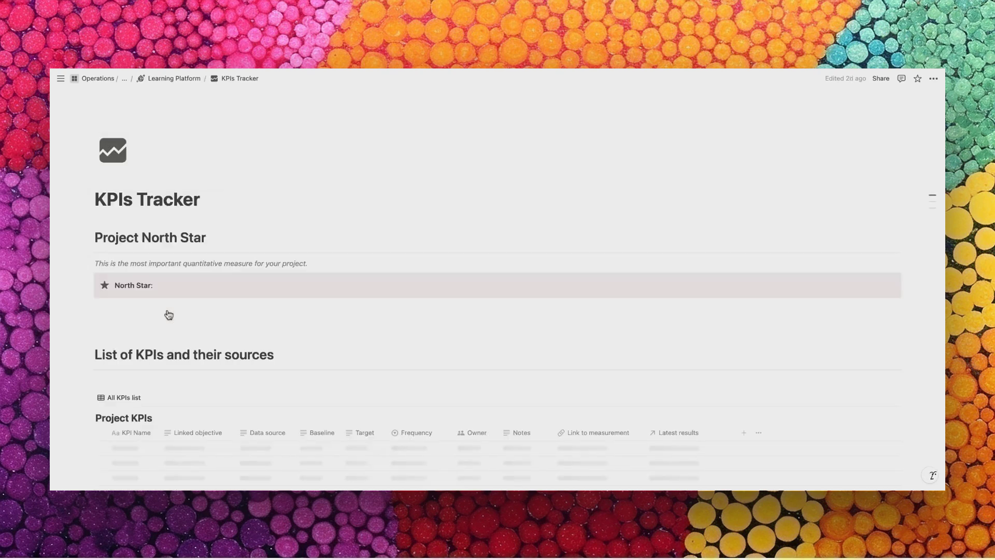
pyautogui.scroll(-5, 167, 313)
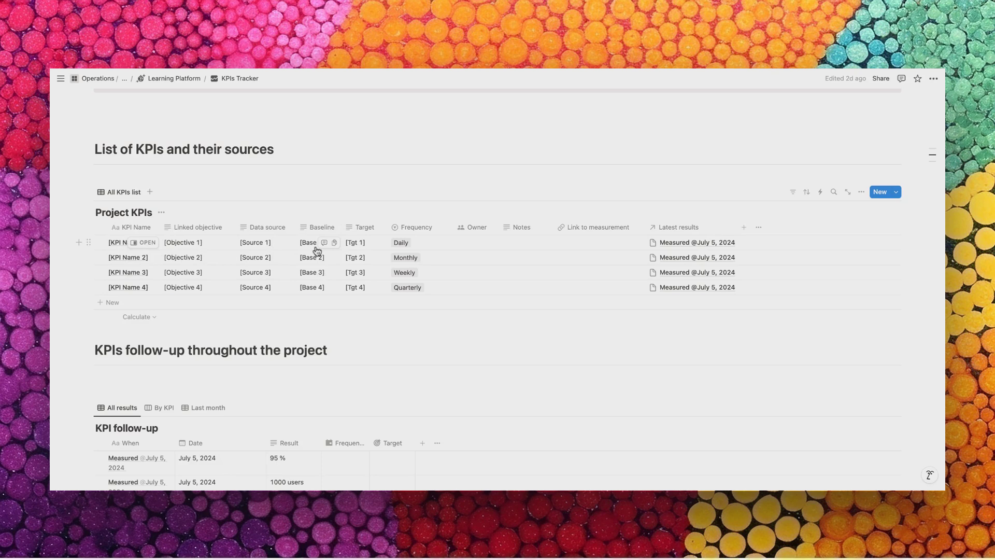
pyautogui.scroll(-3, 317, 251)
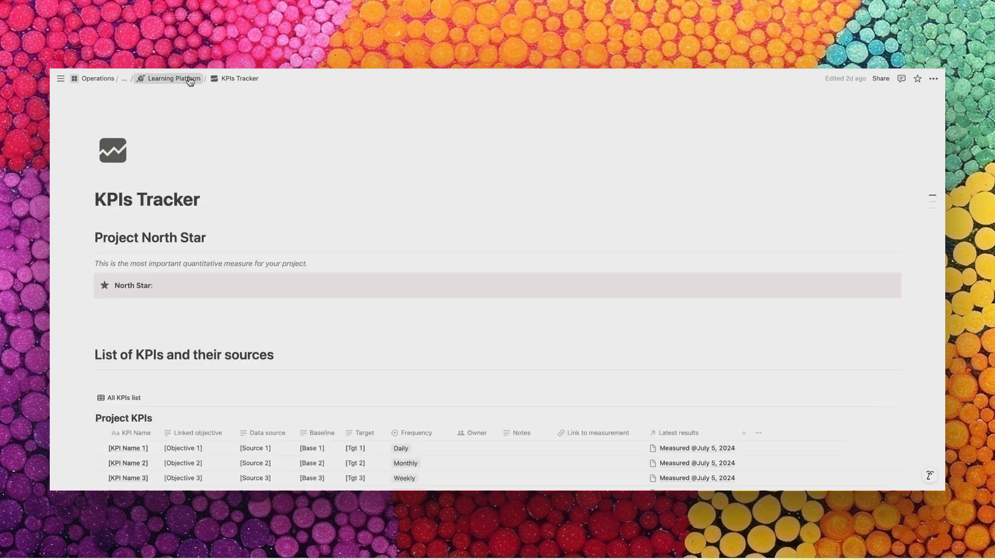
# Open Project team overview from Learning Platform and delete the team table's empty last row
pyautogui.click(187, 78)
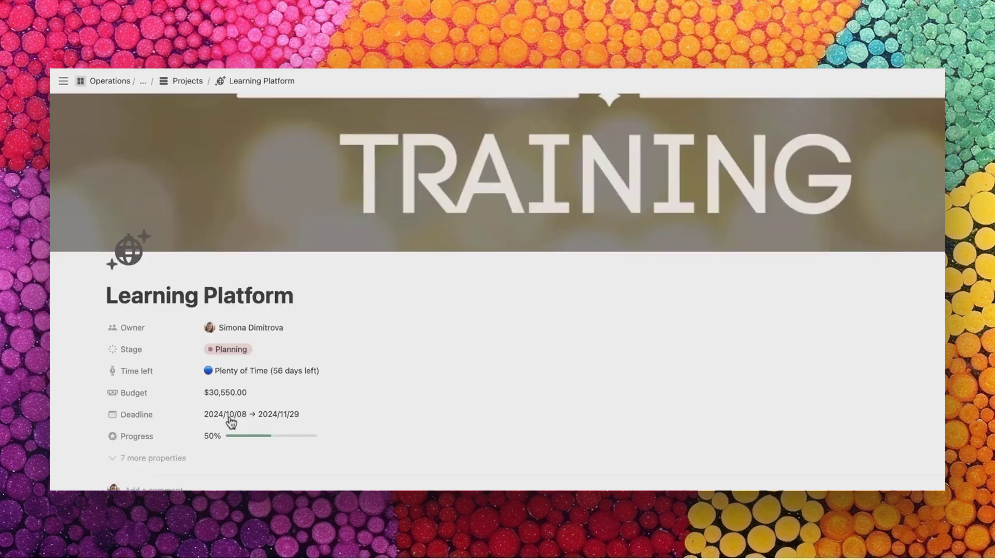
pyautogui.scroll(-15, 231, 422)
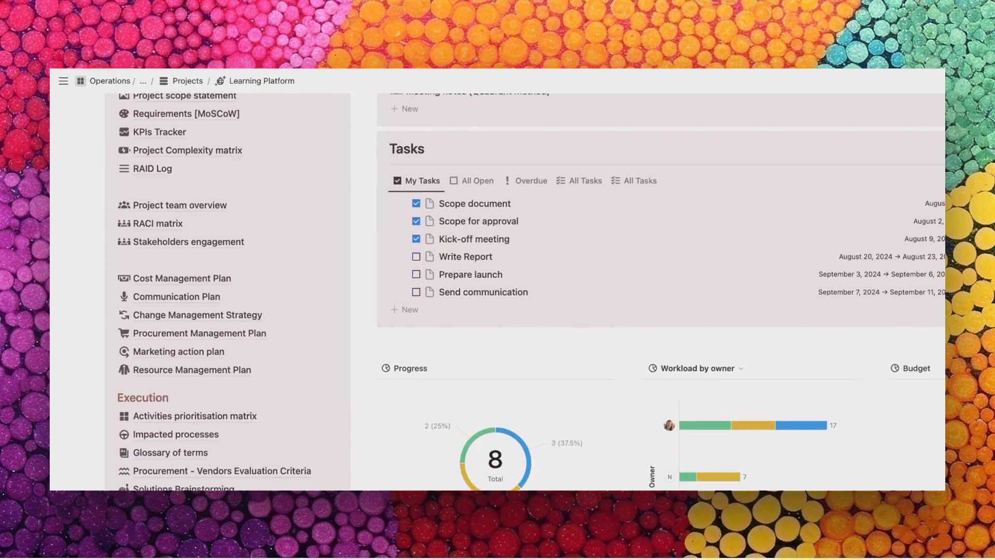
pyautogui.moveTo(195, 212)
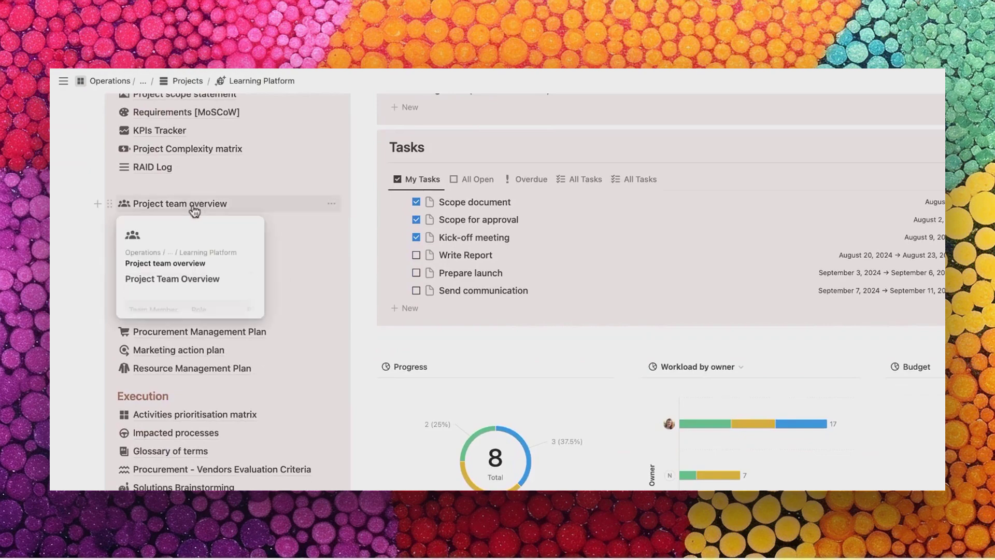
pyautogui.click(194, 209)
pyautogui.scroll(-5, 389, 395)
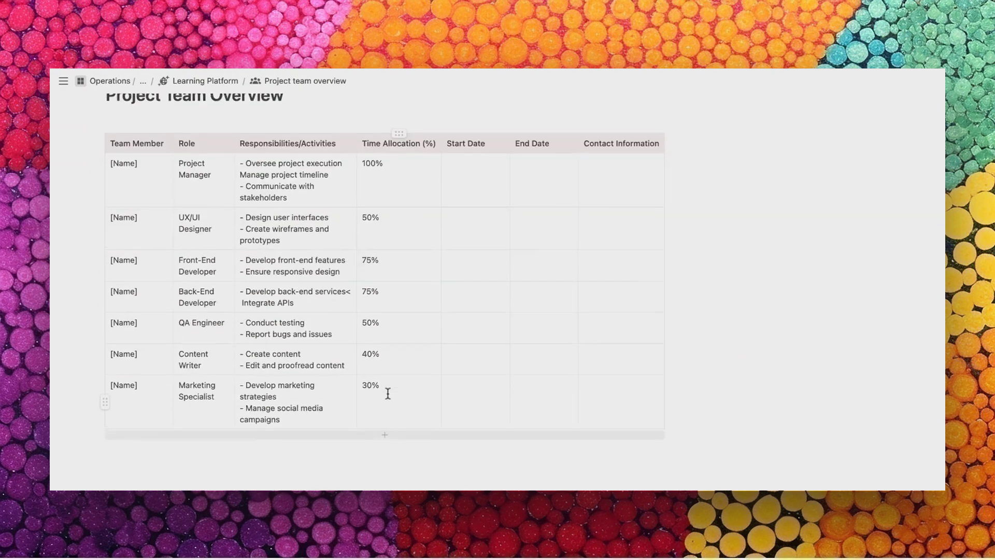
pyautogui.scroll(3, 388, 393)
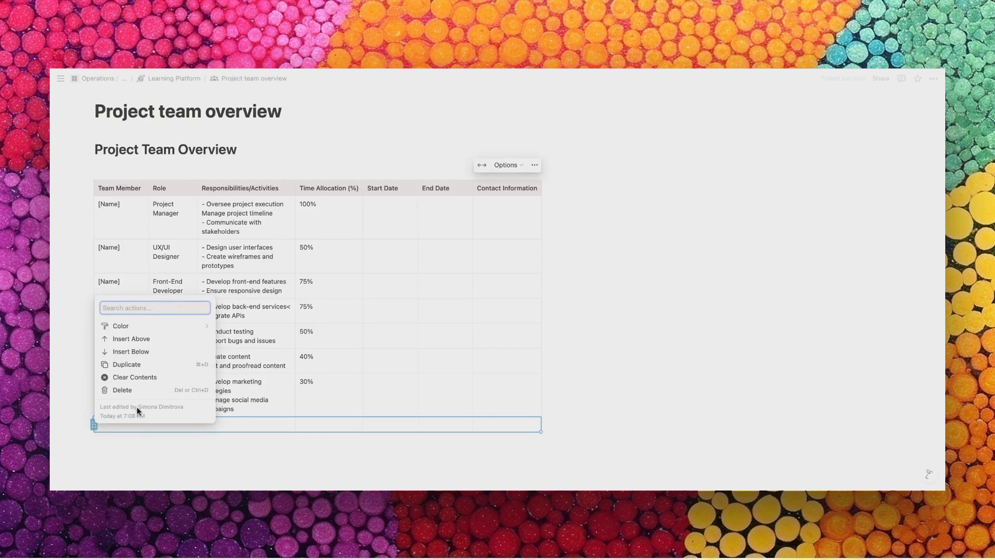
pyautogui.click(125, 390)
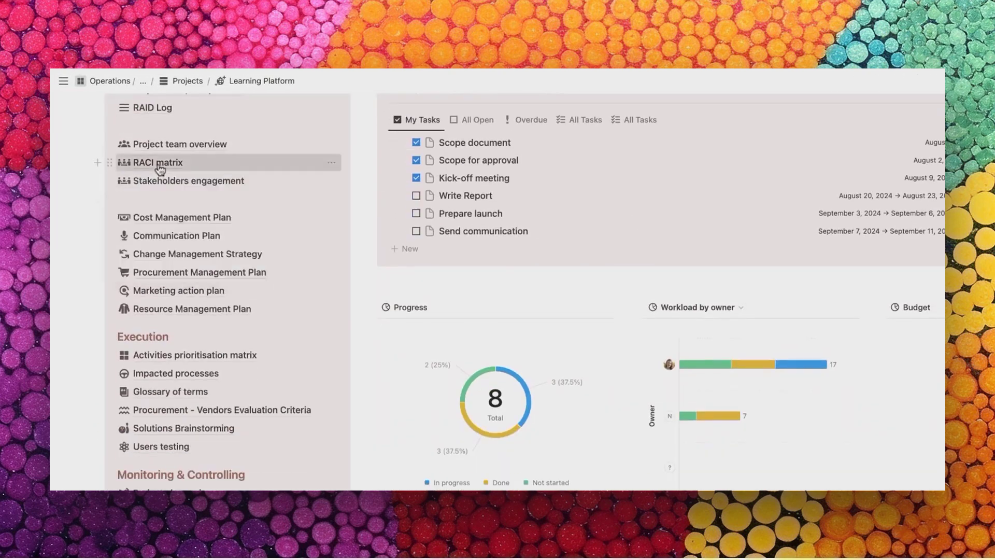
# Open the RACI matrix and rename its Team 1 column to a team member's name
pyautogui.click(159, 166)
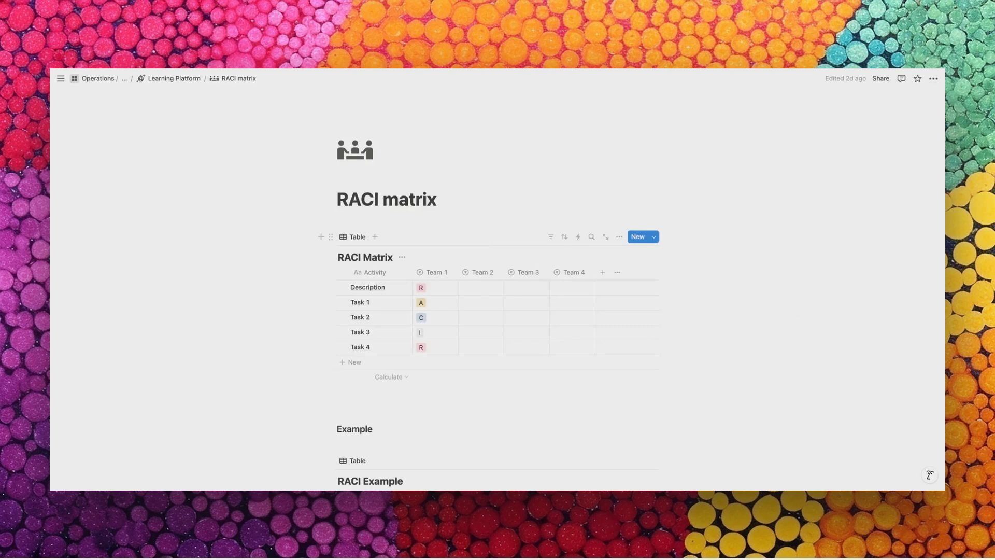
pyautogui.scroll(-3, 366, 232)
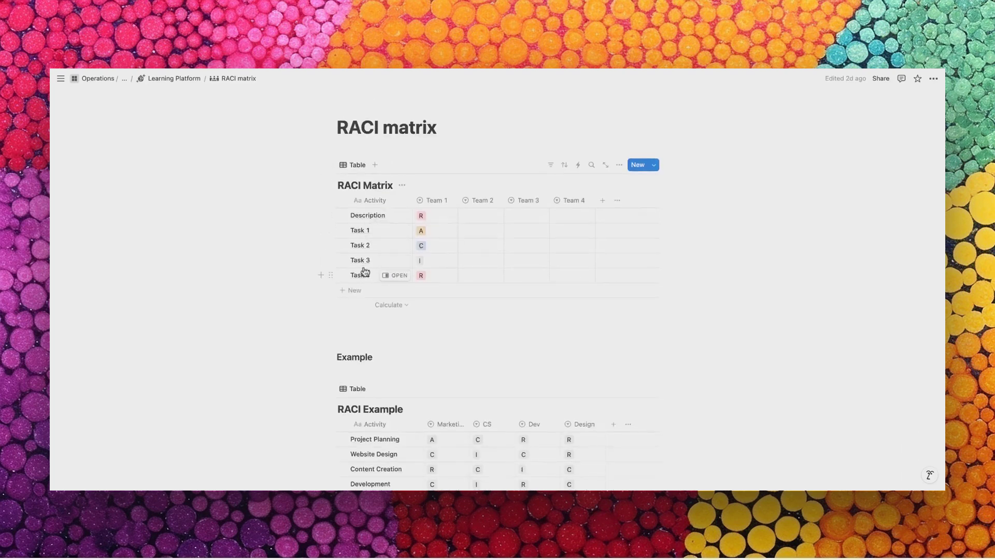
pyautogui.click(437, 202)
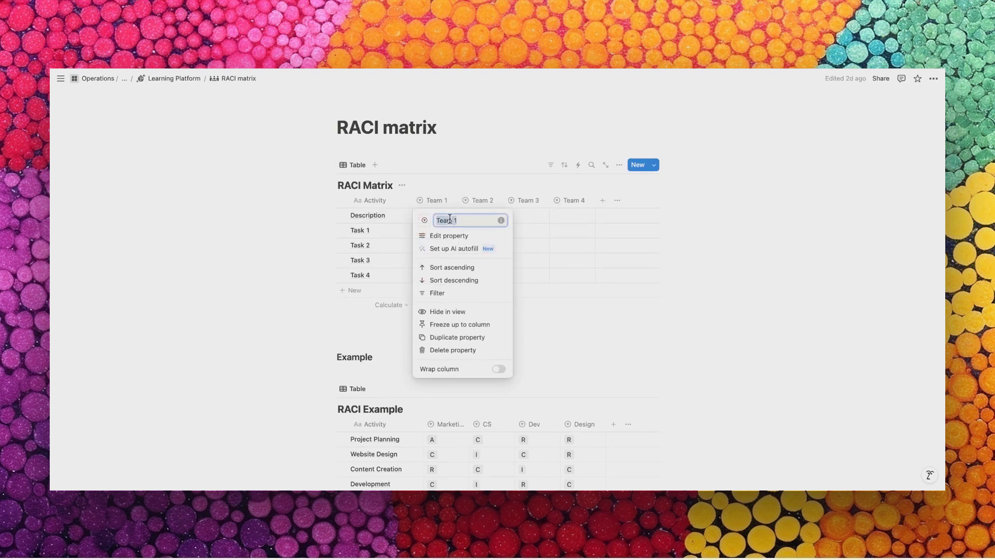
pyautogui.write('John')
pyautogui.press('Return')
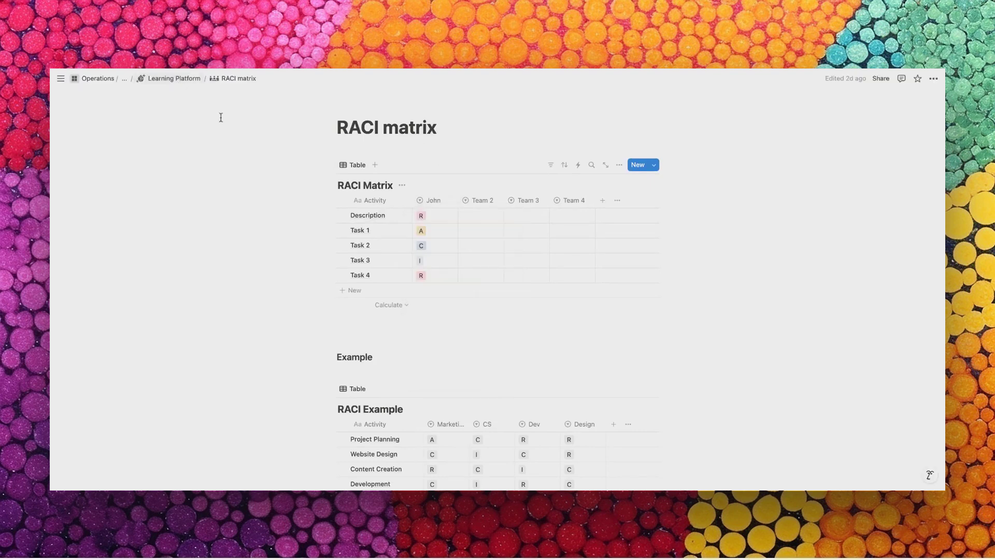
# Assign A to Team 2 and C to Team 3 for Description, and C to Team 2 for Task 2
pyautogui.click(472, 218)
pyautogui.click(485, 258)
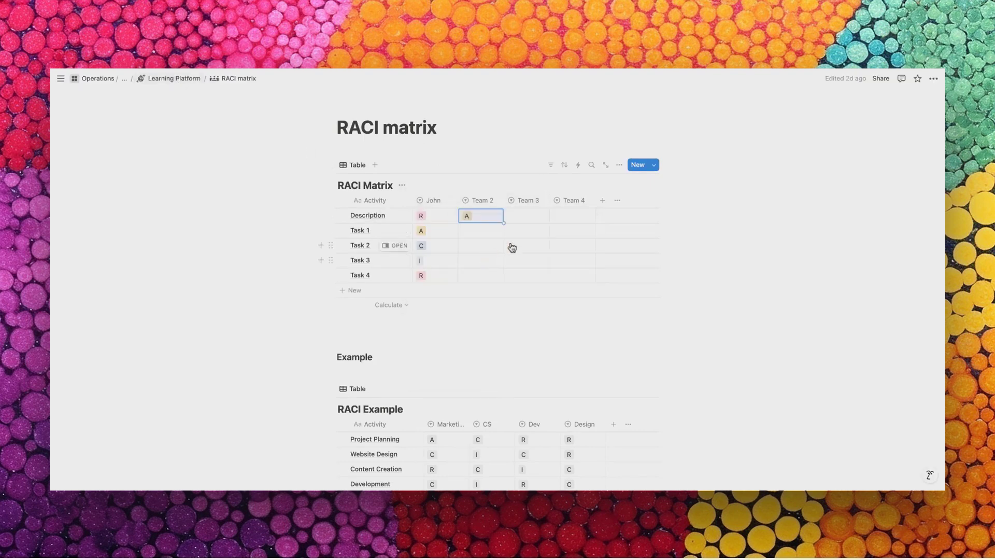
pyautogui.click(518, 216)
pyautogui.click(527, 270)
pyautogui.click(473, 245)
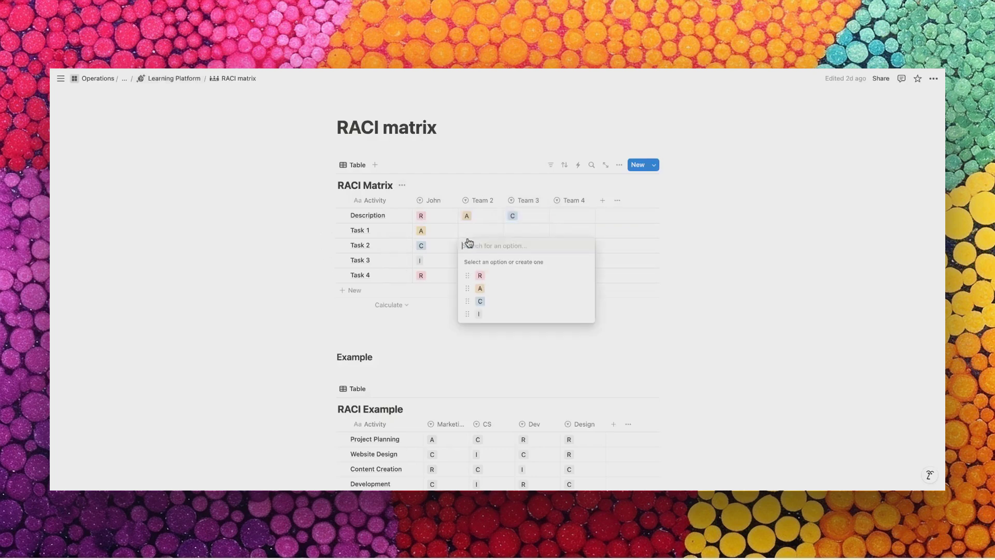
pyautogui.click(485, 303)
pyautogui.click(482, 337)
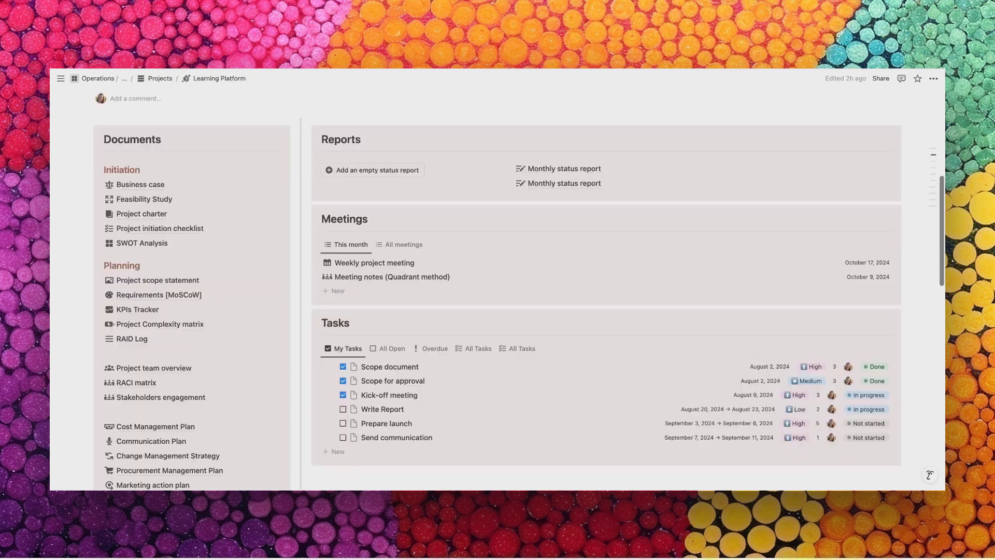
# Scroll through the Learning Platform page's sections, progress chart and budget, then back to the top
pyautogui.scroll(-5, 525, 293)
pyautogui.scroll(-2, 502, 290)
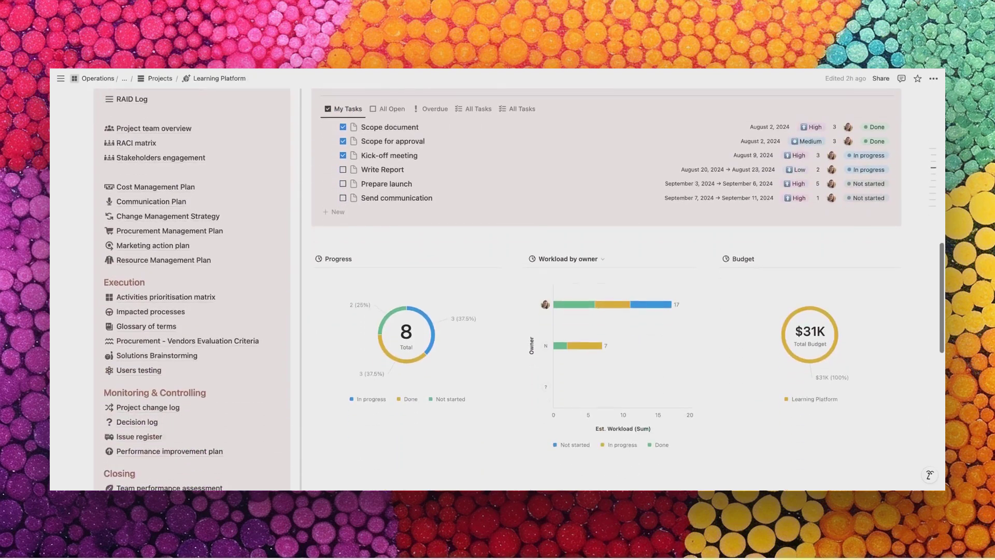
pyautogui.scroll(2, 502, 290)
pyautogui.moveTo(134, 165)
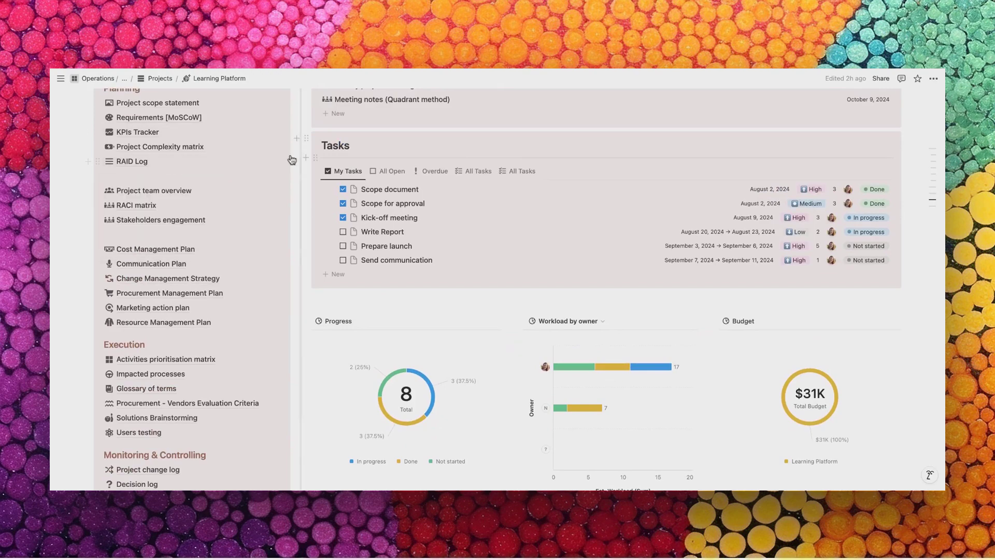
pyautogui.scroll(-3, 235, 307)
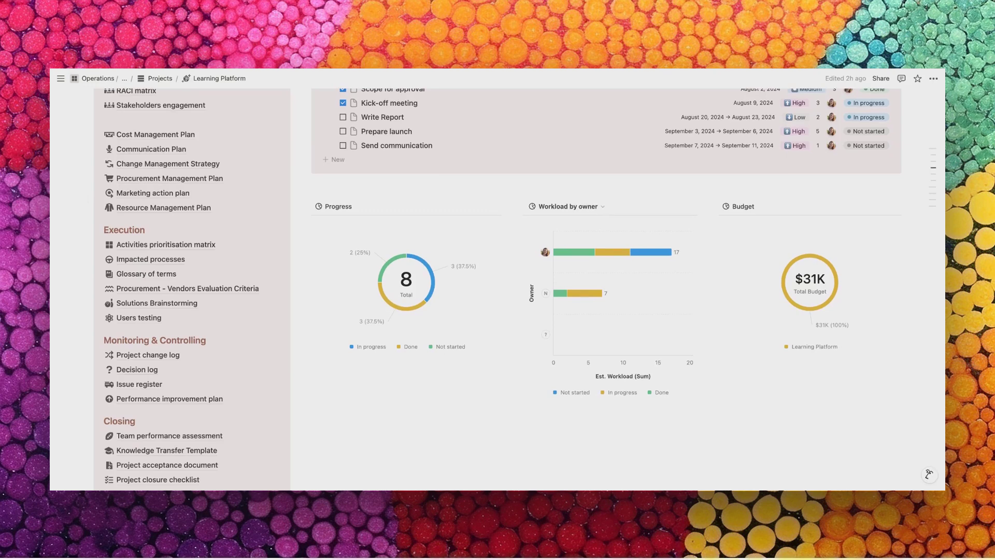
pyautogui.scroll(-2, 156, 396)
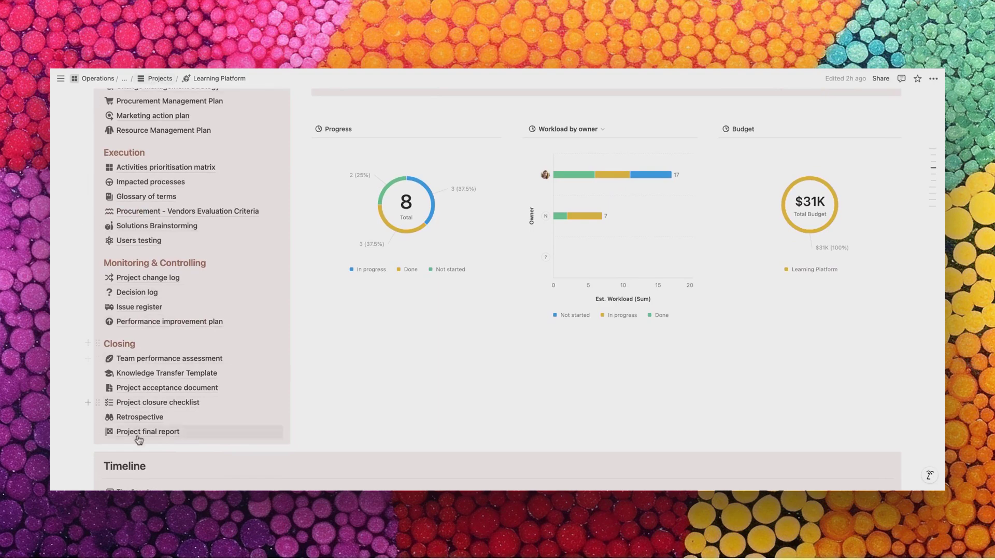
pyautogui.scroll(-5, 137, 439)
pyautogui.scroll(15, 160, 81)
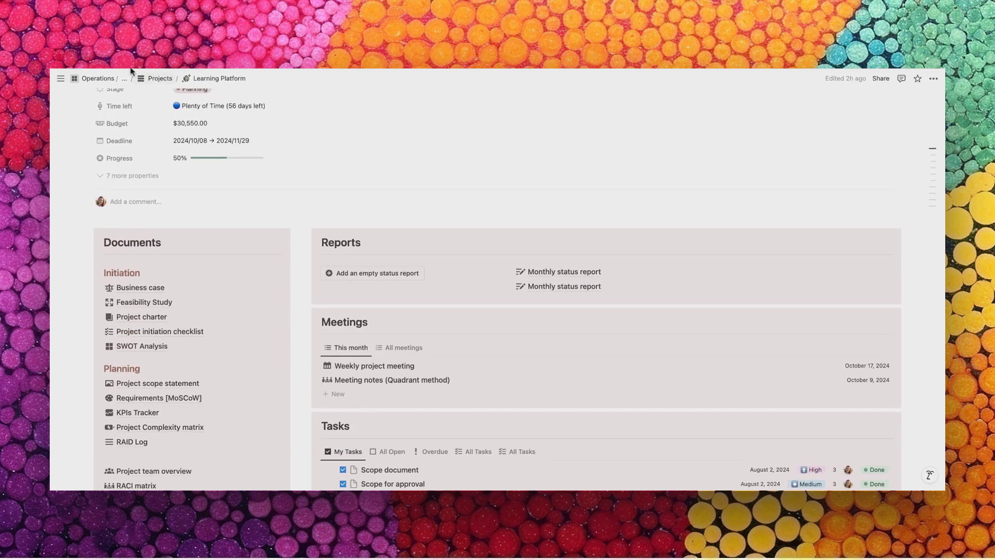
pyautogui.click(159, 80)
pyautogui.scroll(-4, 121, 362)
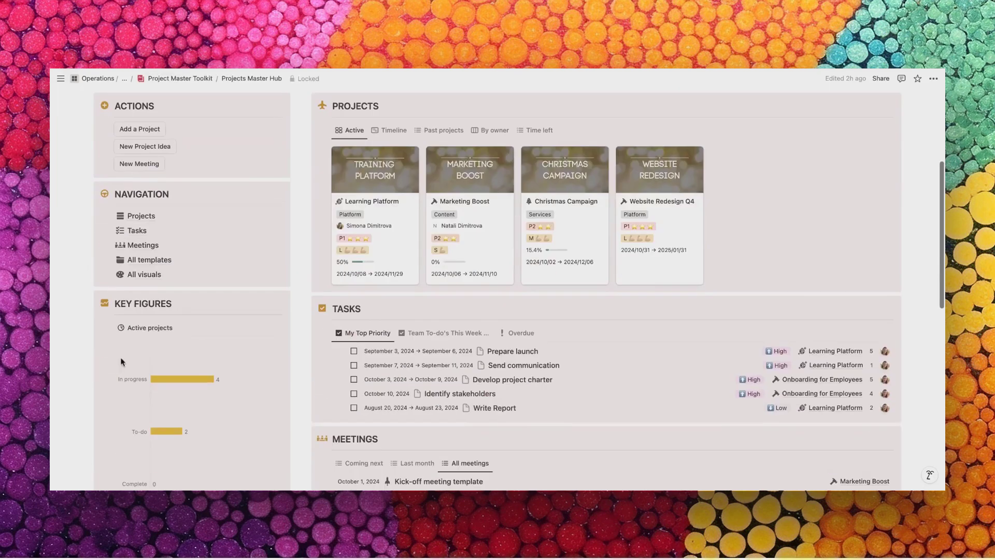
pyautogui.click(156, 259)
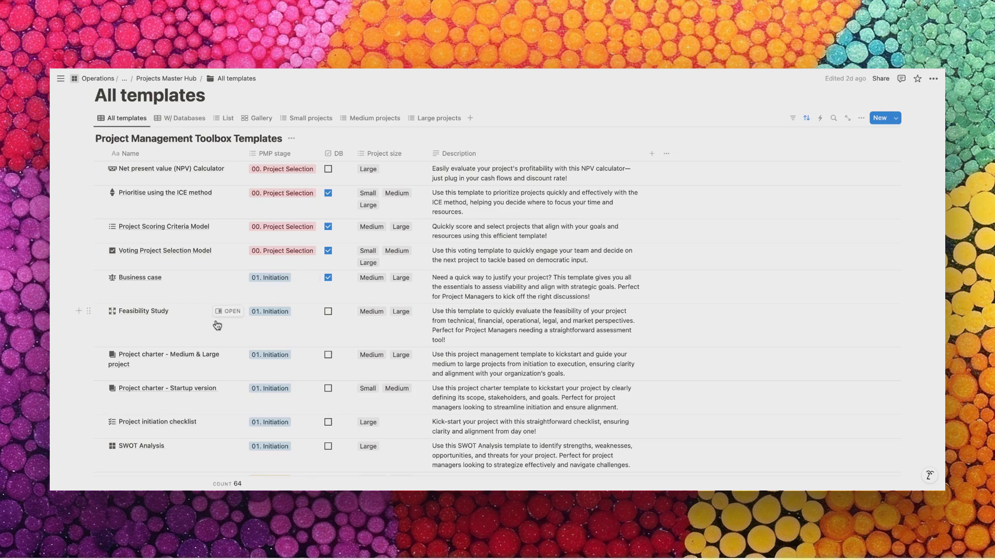
pyautogui.click(231, 312)
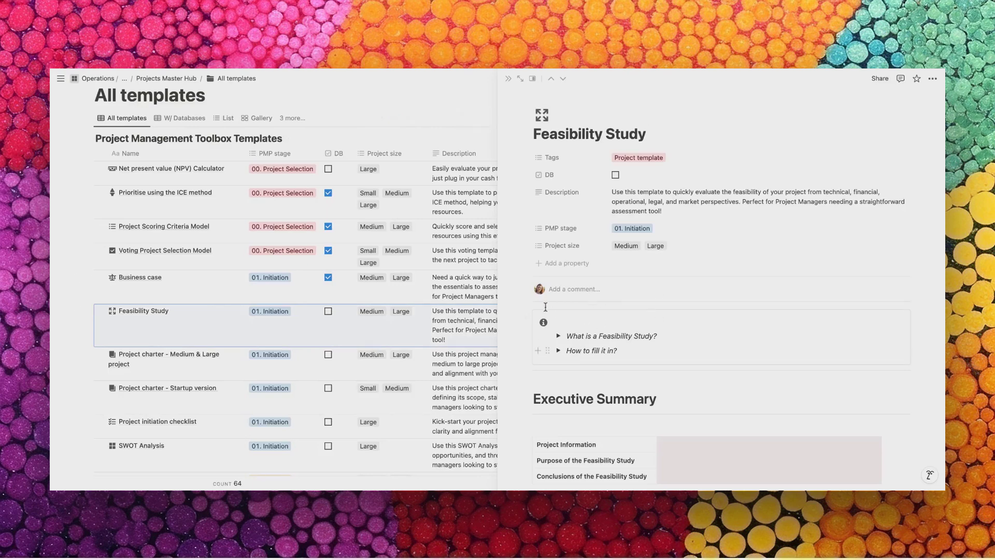
pyautogui.scroll(-2, 560, 304)
pyautogui.click(560, 279)
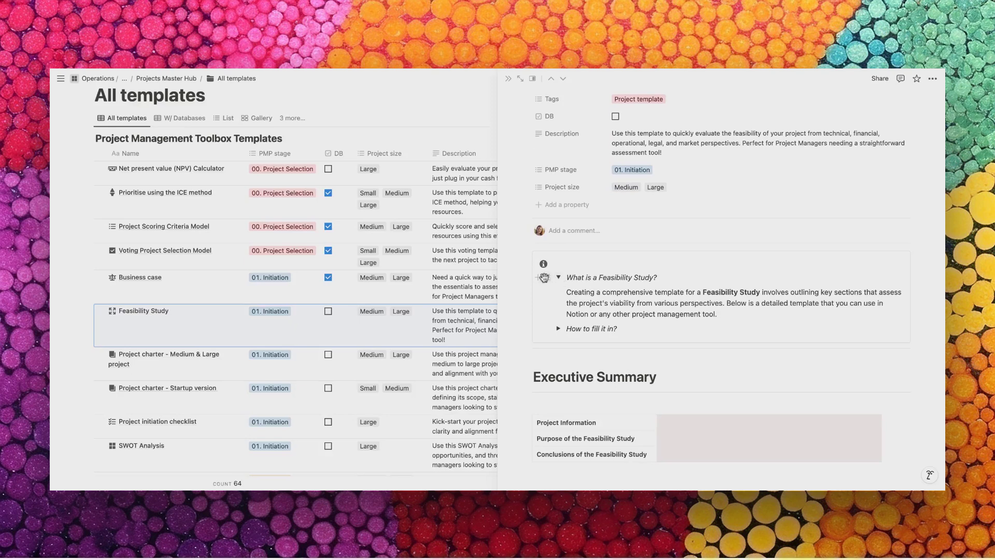
pyautogui.click(558, 278)
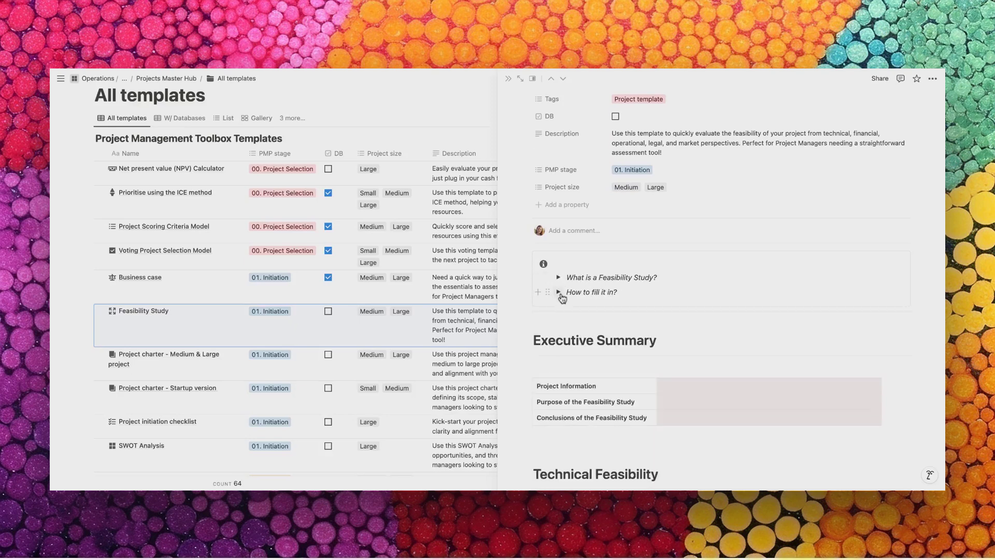
pyautogui.click(560, 293)
pyautogui.click(560, 293)
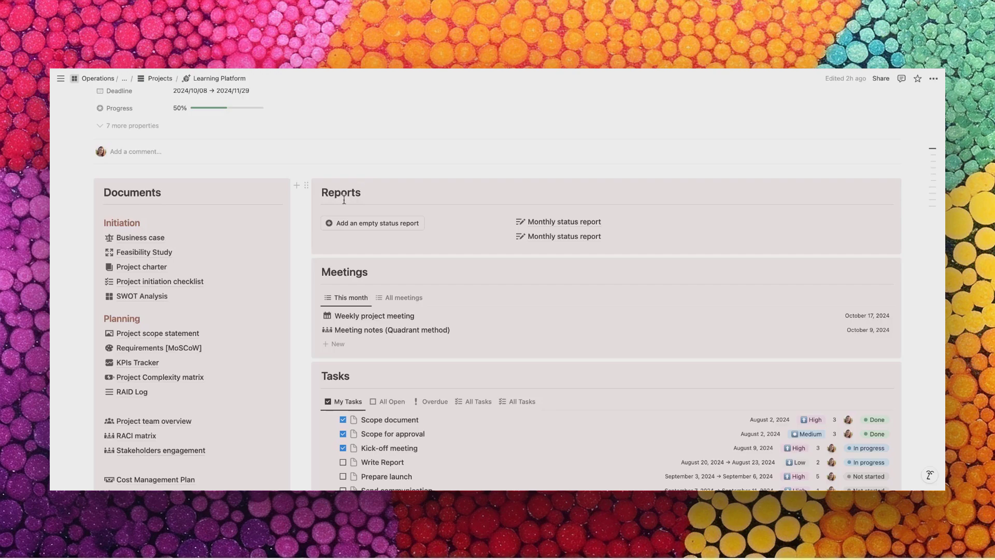
# Create the empty status report 'Monthly status report - June' in the right-hand reports list
pyautogui.moveTo(536, 223)
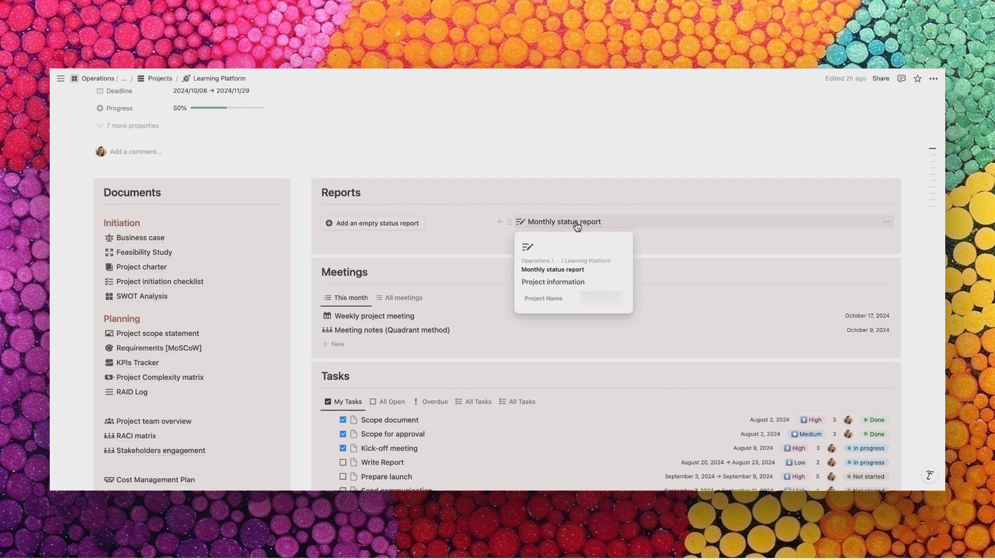
pyautogui.click(339, 227)
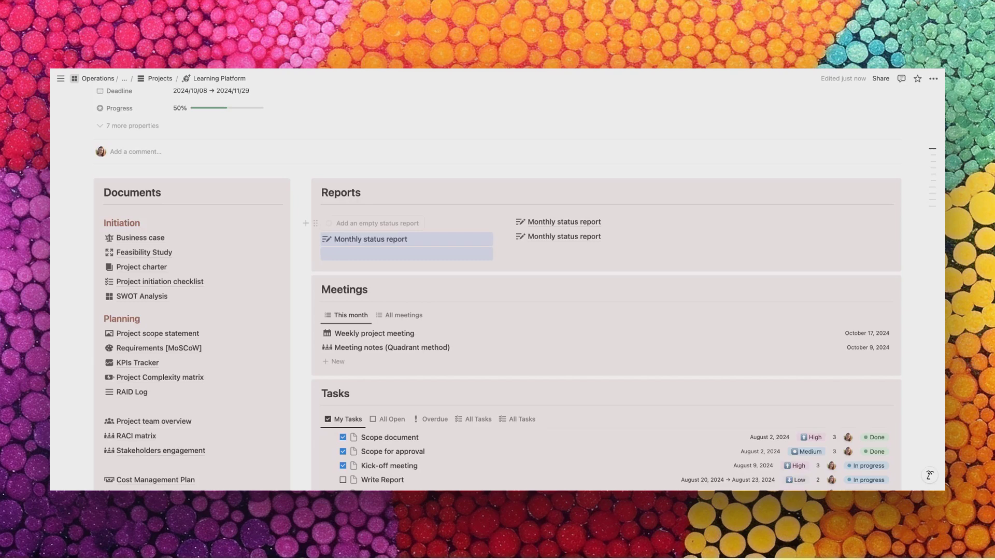
pyautogui.moveTo(315, 239); pyautogui.dragTo(518, 245)
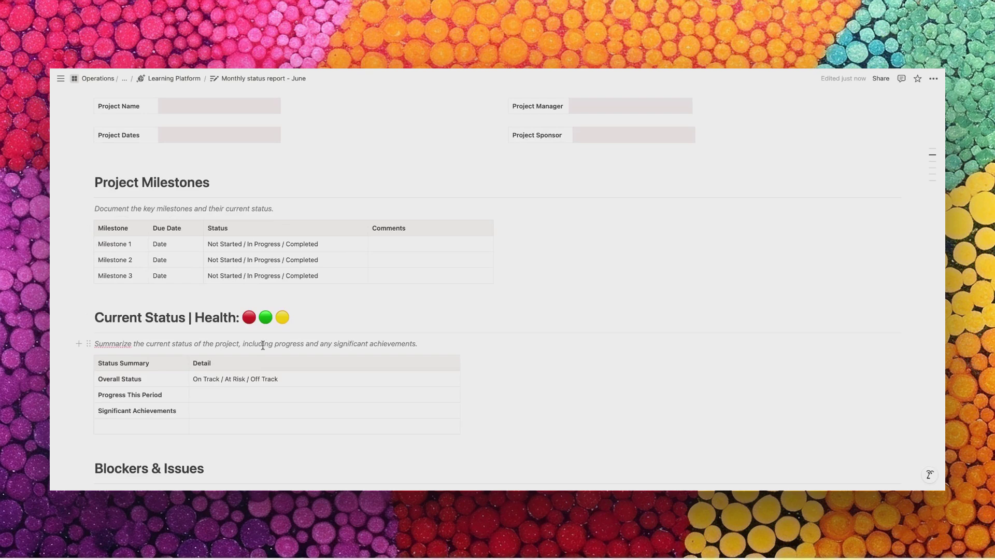
pyautogui.scroll(-10, 262, 345)
pyautogui.scroll(12, 263, 345)
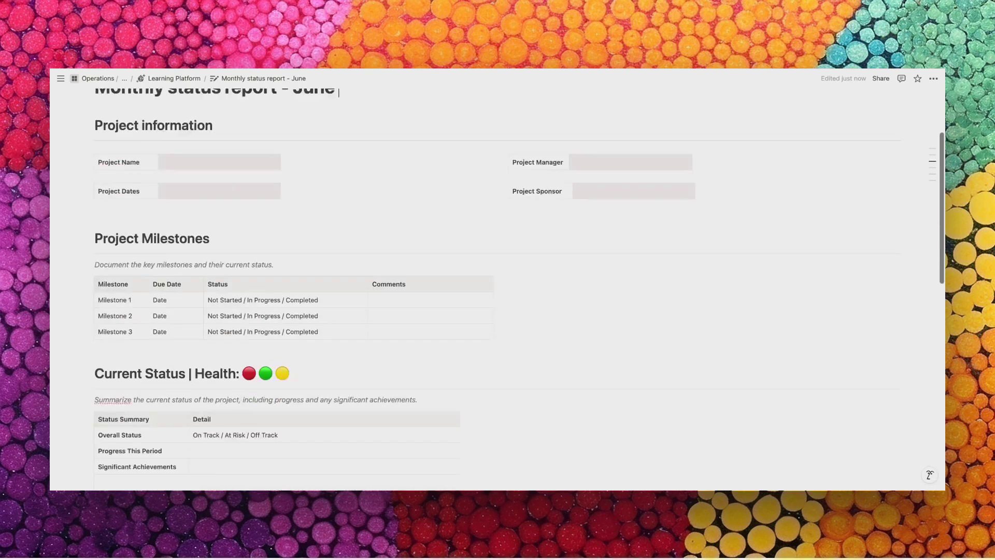
pyautogui.scroll(-4, 497, 279)
pyautogui.scroll(6, 498, 279)
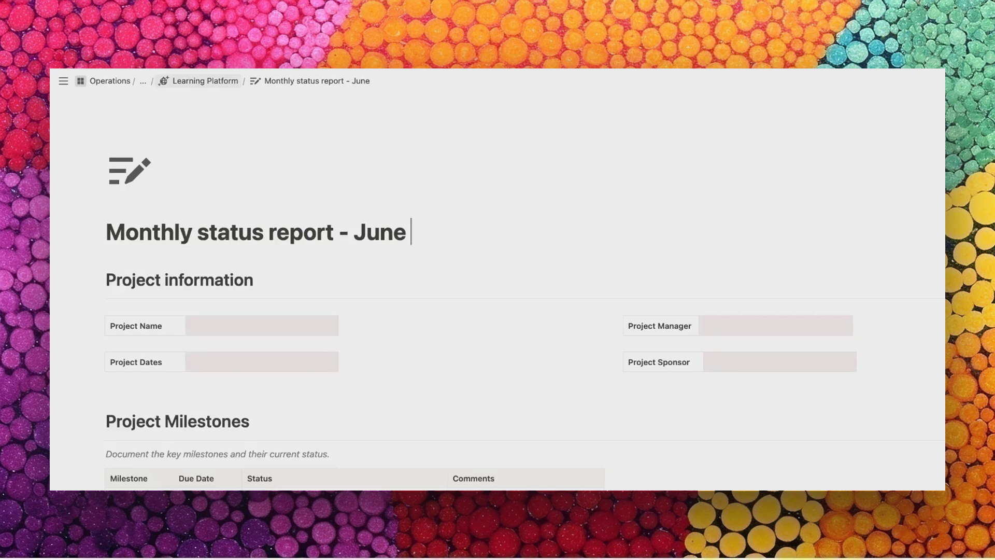
pyautogui.click(202, 81)
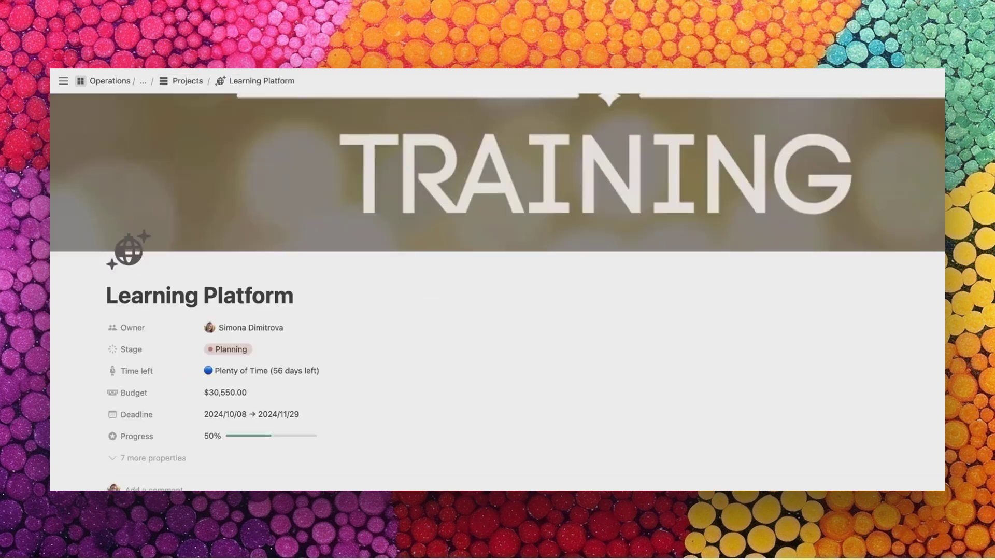
# Add a meeting named 'Weekly Project meeting June' using the weekly meeting template
pyautogui.scroll(-10, 770, 363)
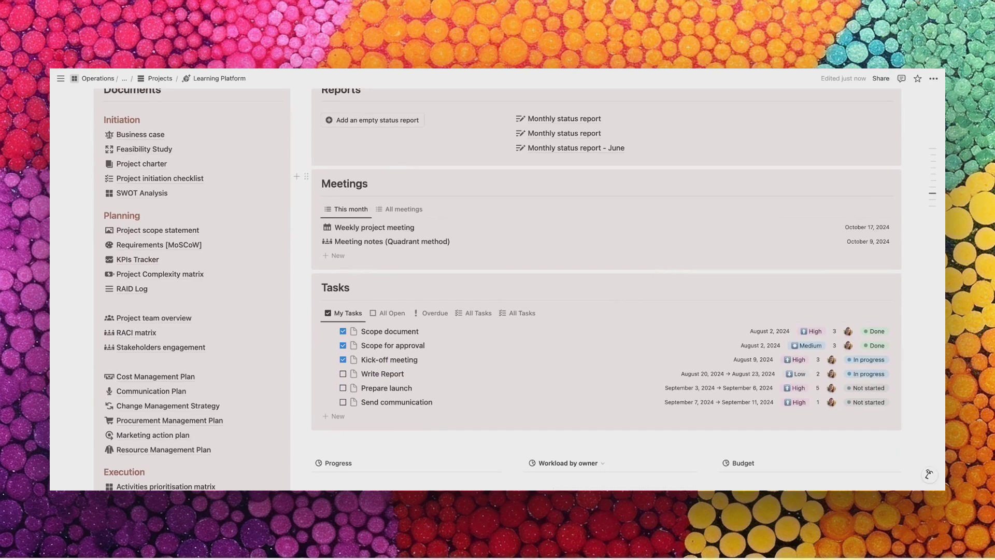
pyautogui.click(335, 255)
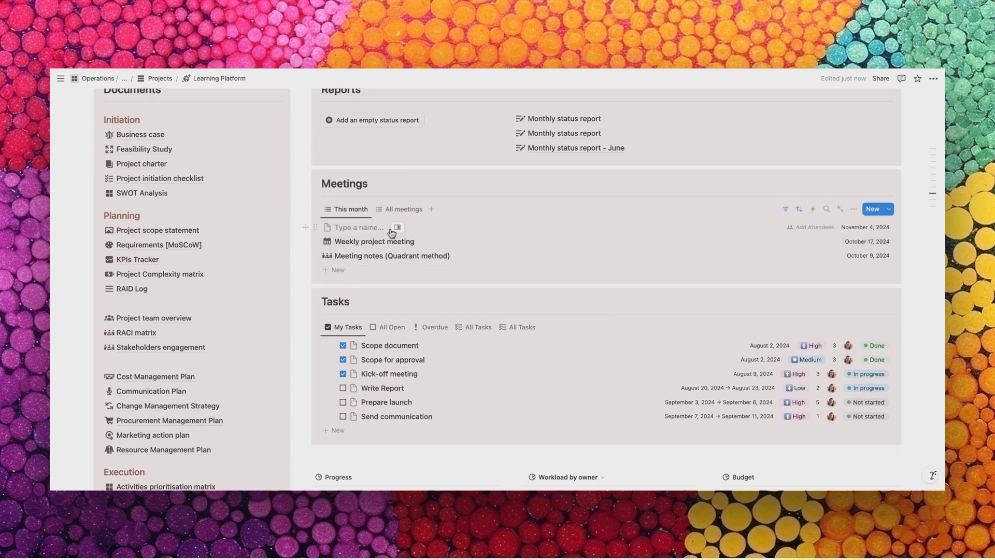
pyautogui.write('Weekly Project meeting')
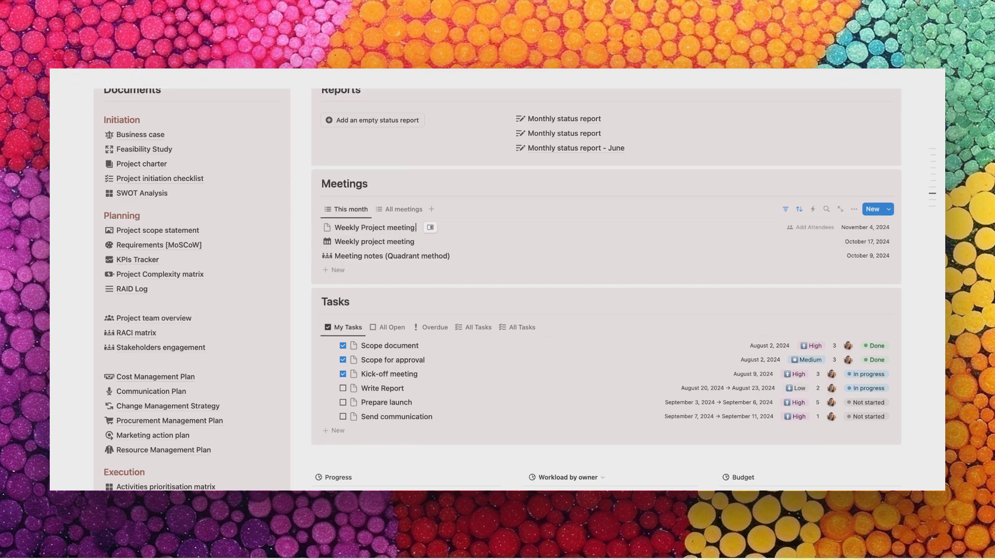
pyautogui.write(' June')
pyautogui.press('Return')
pyautogui.click(575, 364)
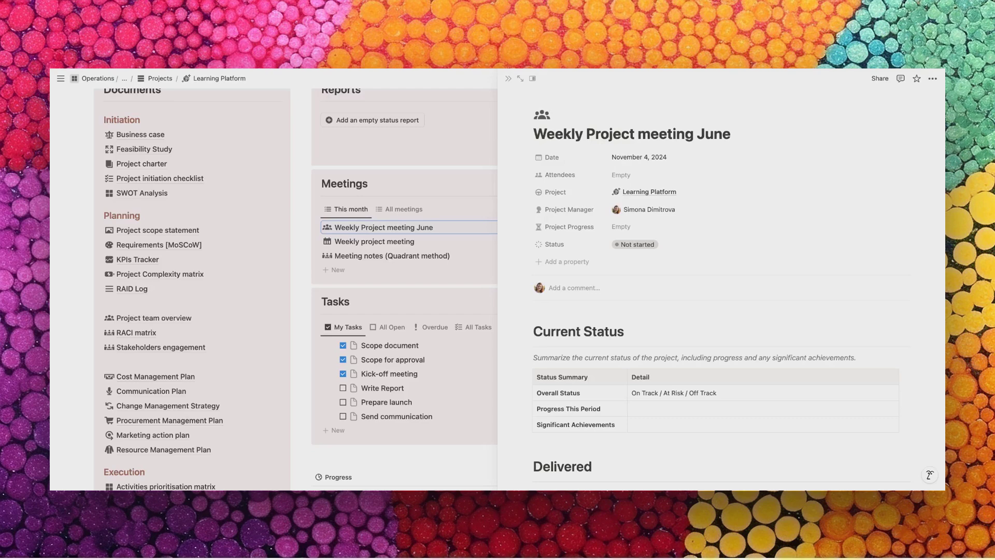
# Review the new meeting's status-report sections and close its preview
pyautogui.scroll(-5, 575, 310)
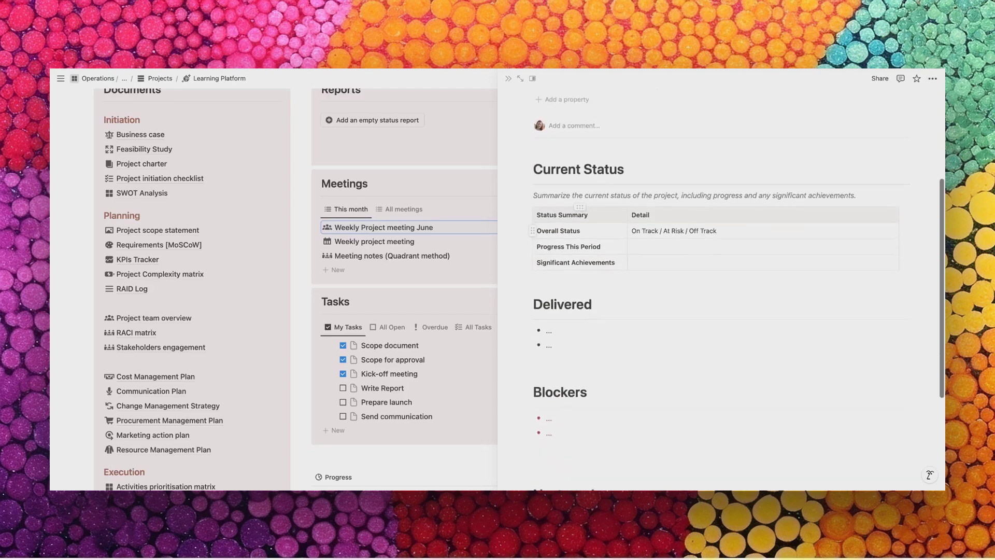
pyautogui.click(548, 319)
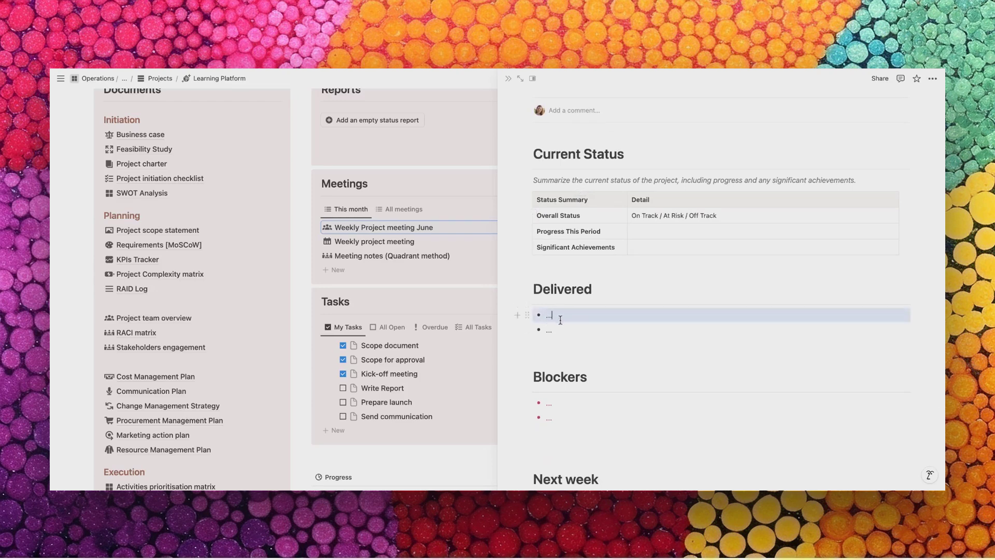
pyautogui.scroll(-3, 575, 380)
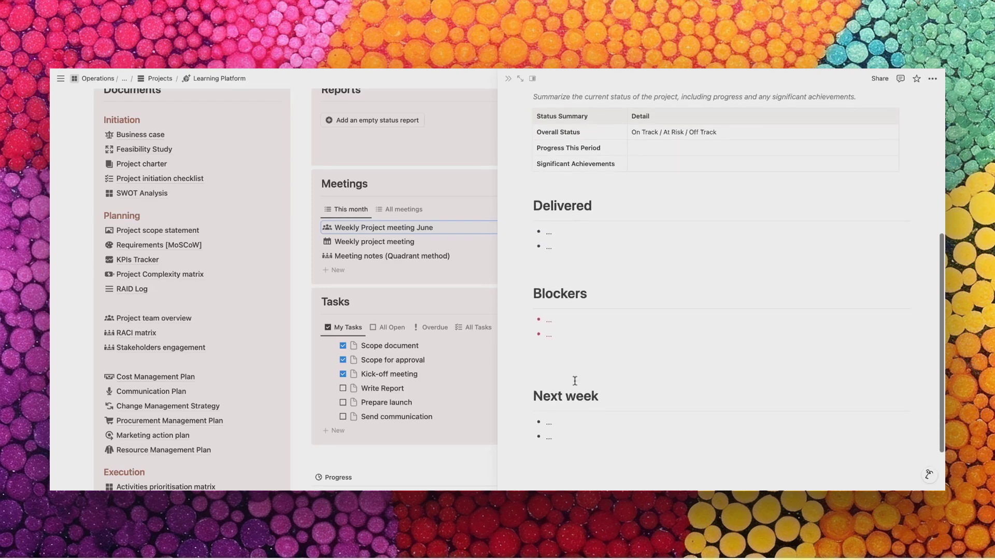
pyautogui.click(508, 80)
# Open the Weekly project meeting template for editing, look through its content, and close it
pyautogui.click(888, 210)
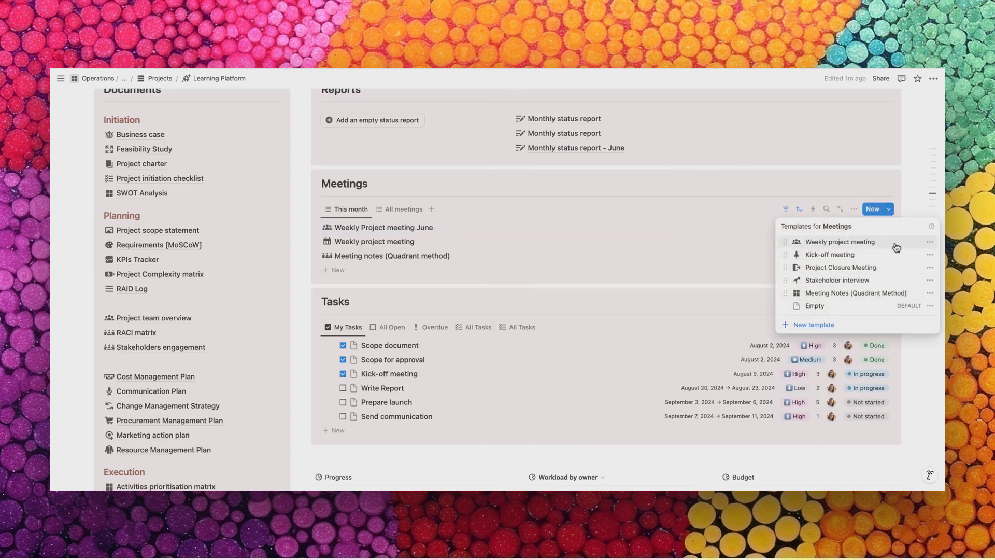
pyautogui.click(930, 244)
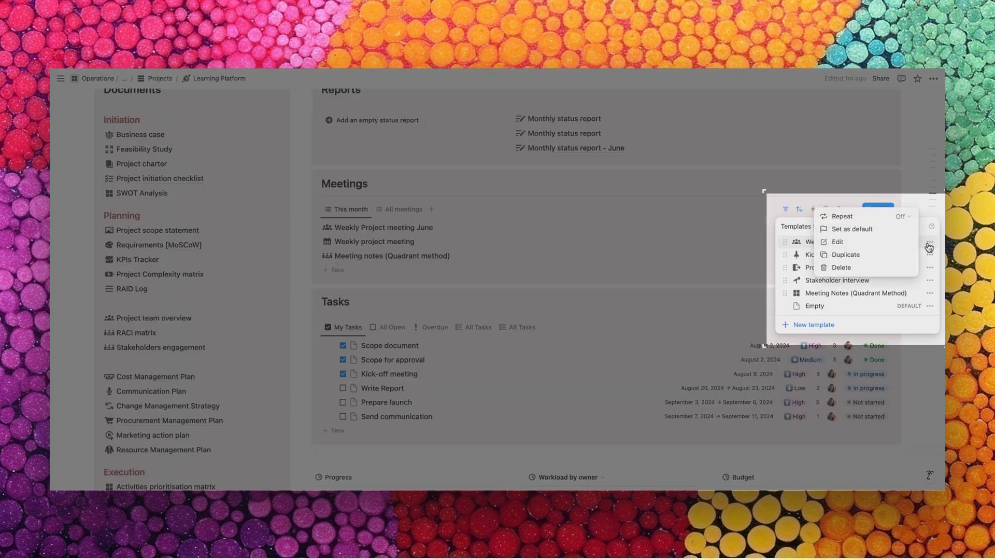
pyautogui.press('Escape')
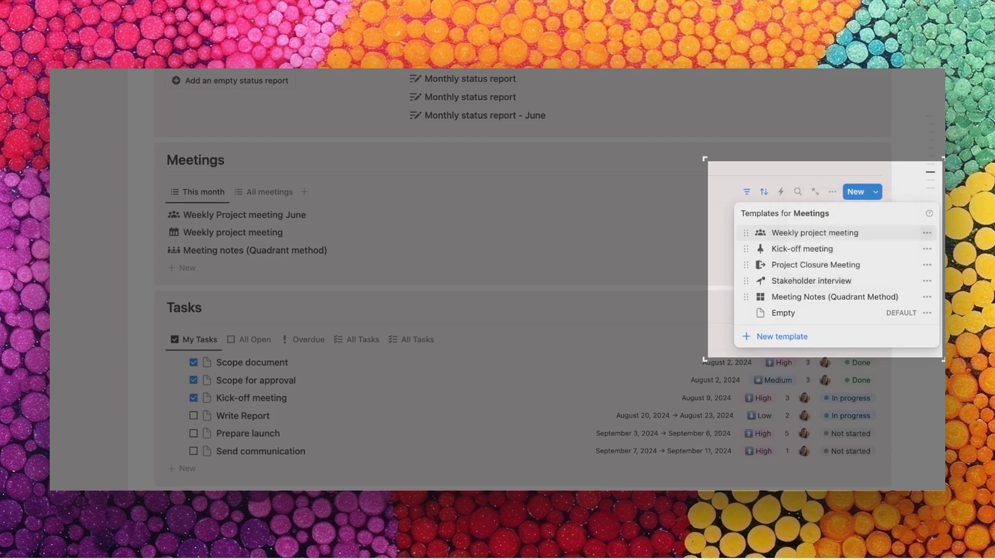
pyautogui.click(927, 233)
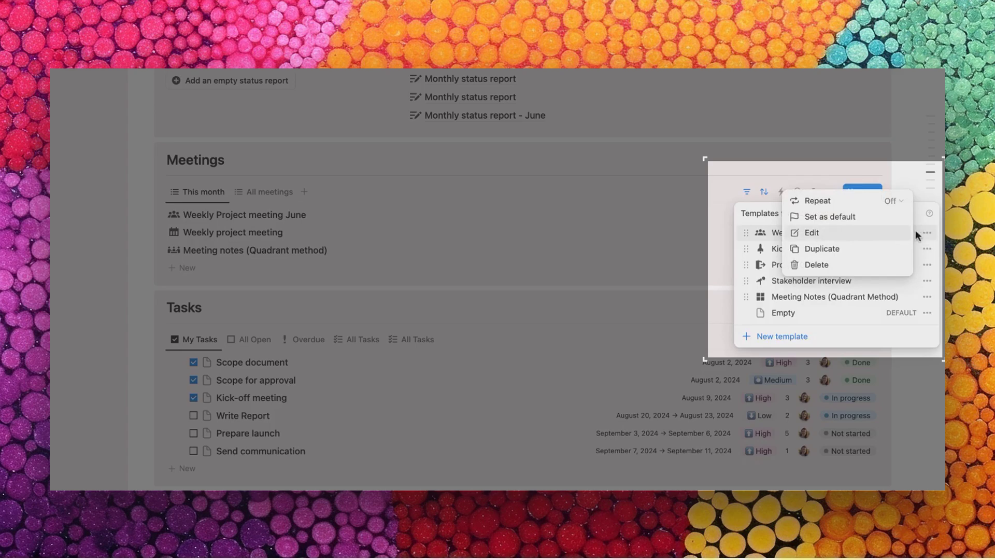
pyautogui.click(861, 234)
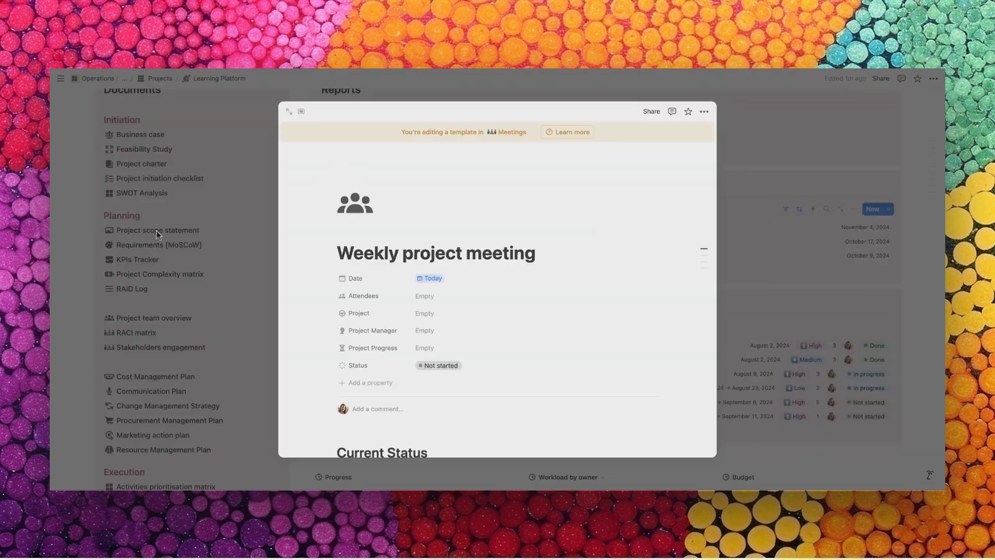
pyautogui.scroll(-10, 463, 221)
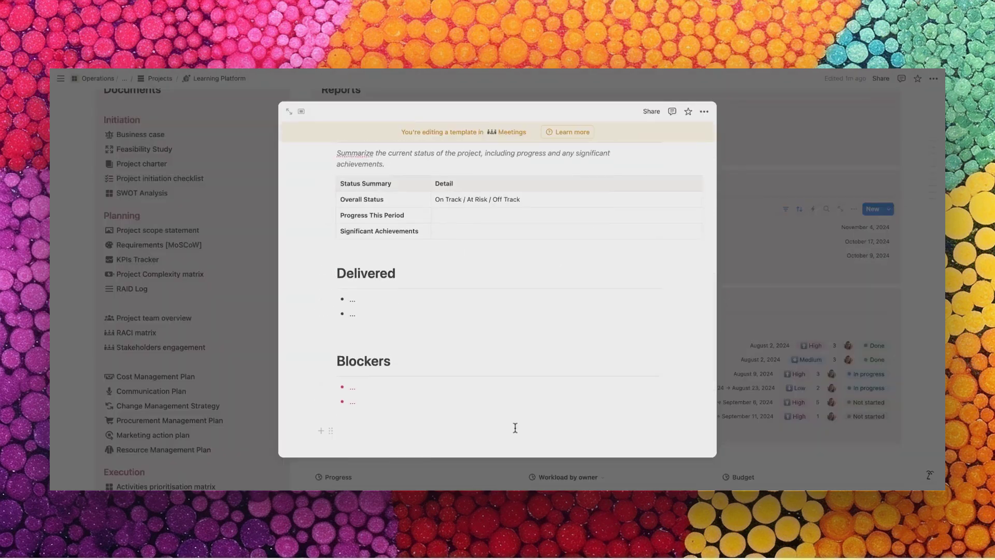
pyautogui.scroll(10, 515, 421)
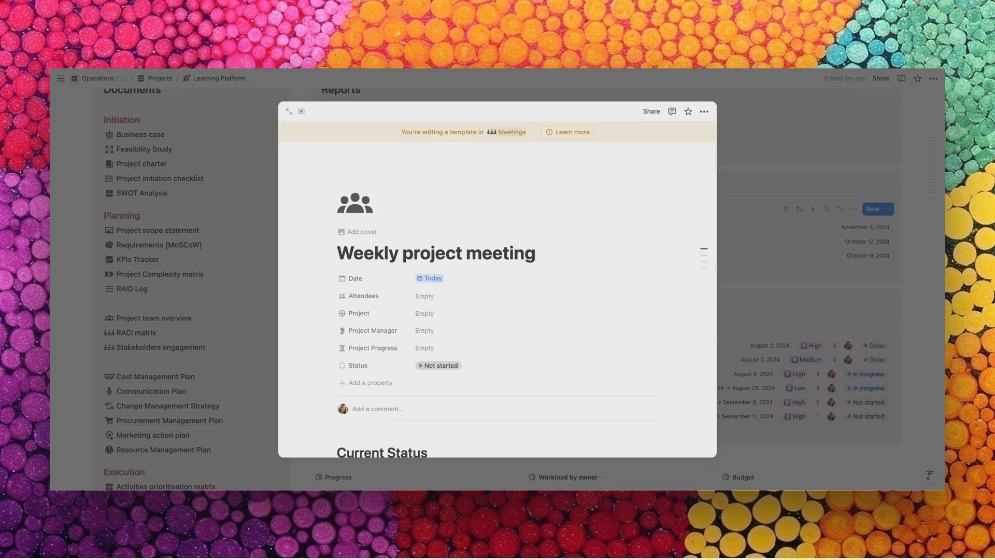
pyautogui.click(783, 280)
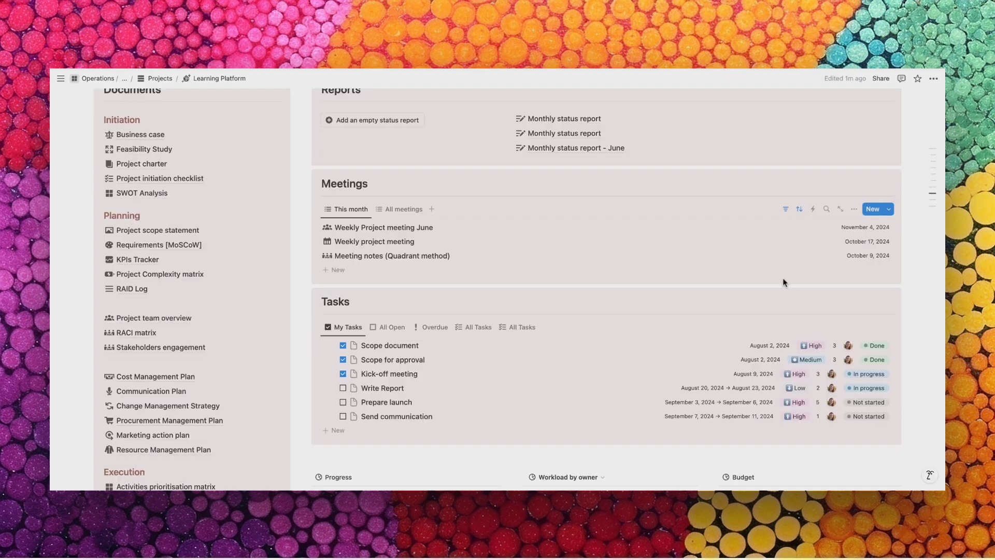
pyautogui.click(889, 210)
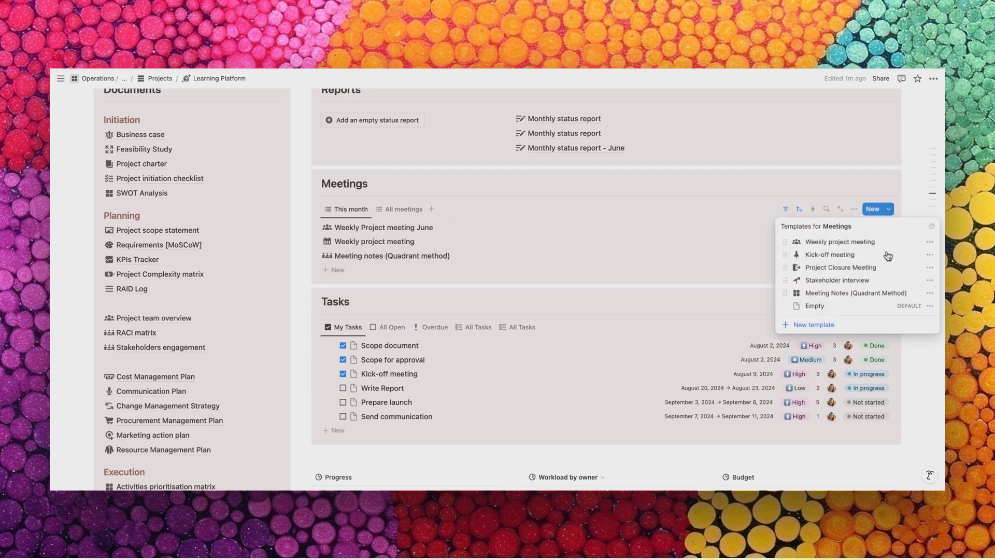
pyautogui.scroll(-3, 651, 269)
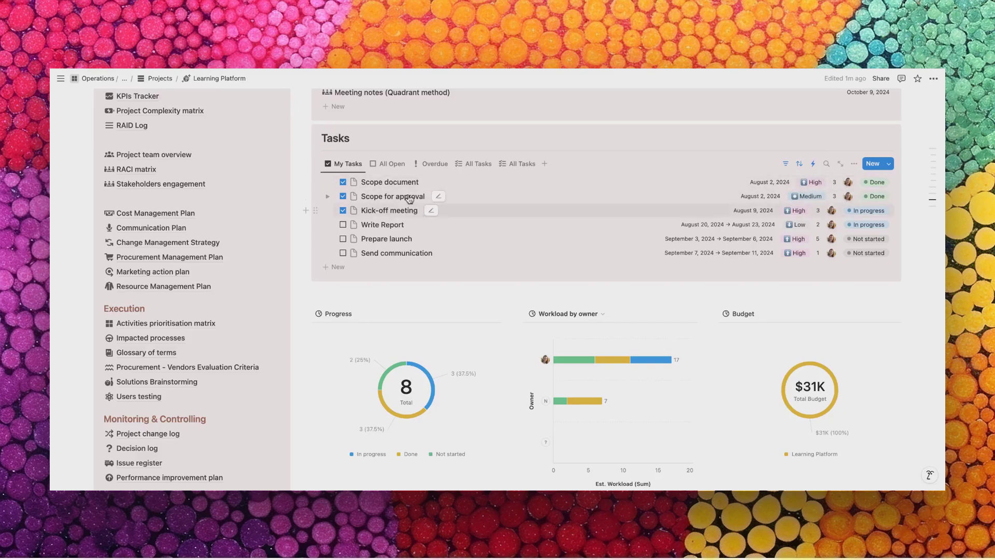
pyautogui.click(389, 164)
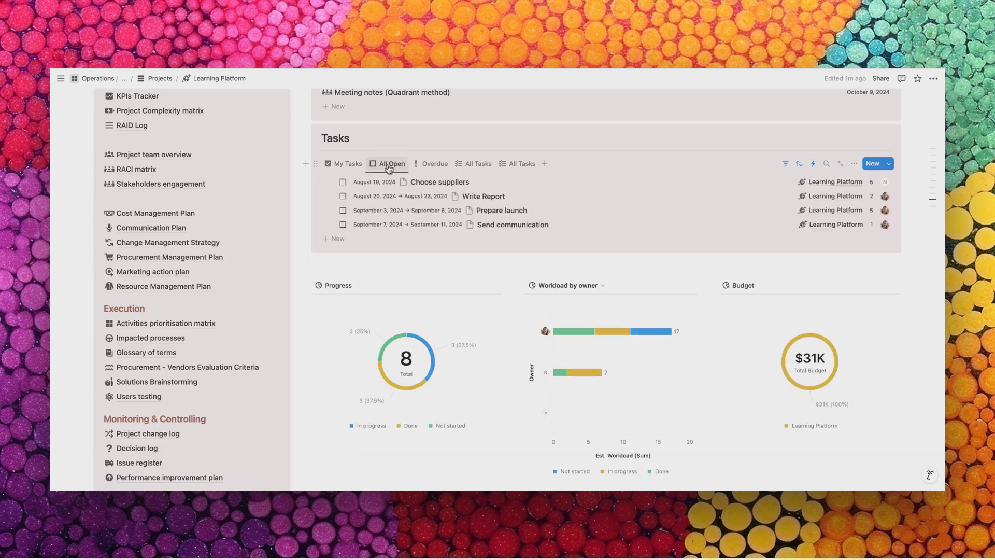
pyautogui.click(433, 165)
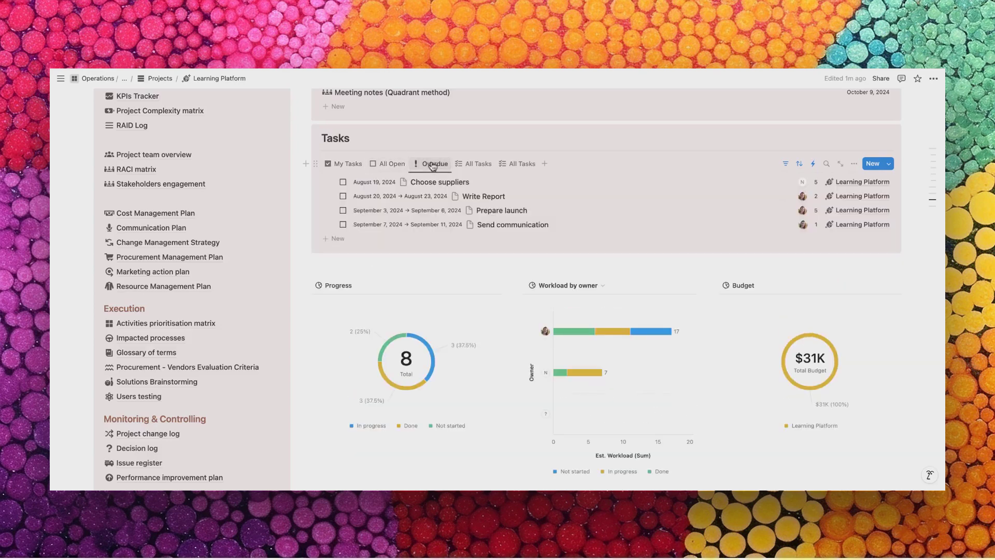
pyautogui.click(478, 164)
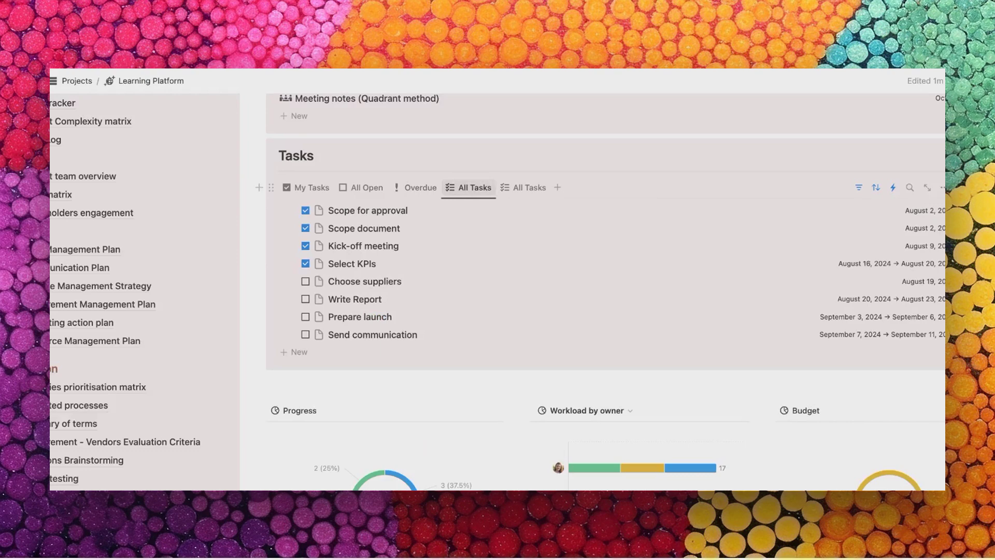
pyautogui.click(420, 188)
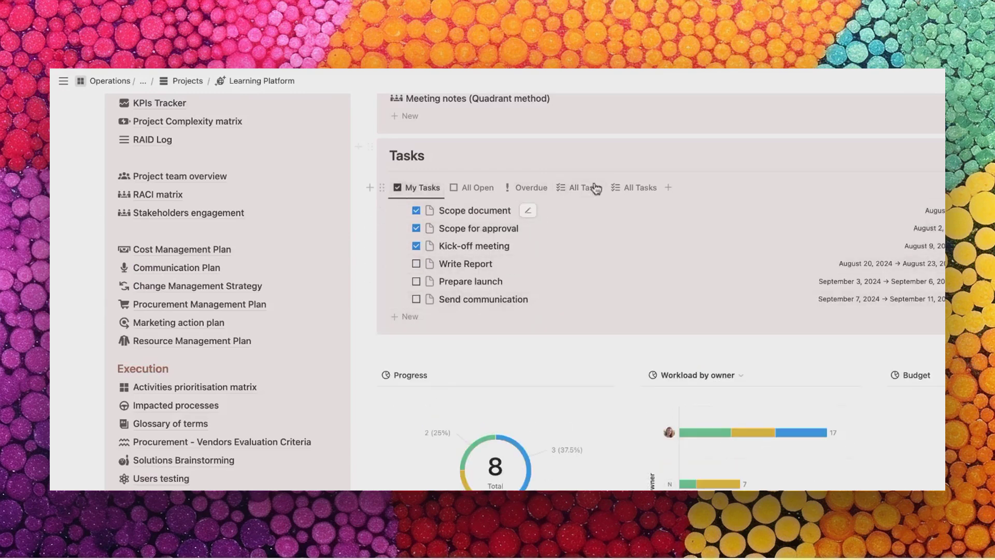
# Set the Progress chart's color to Yellow and break it down by Prio
pyautogui.scroll(-3, 658, 204)
pyautogui.scroll(2, 659, 207)
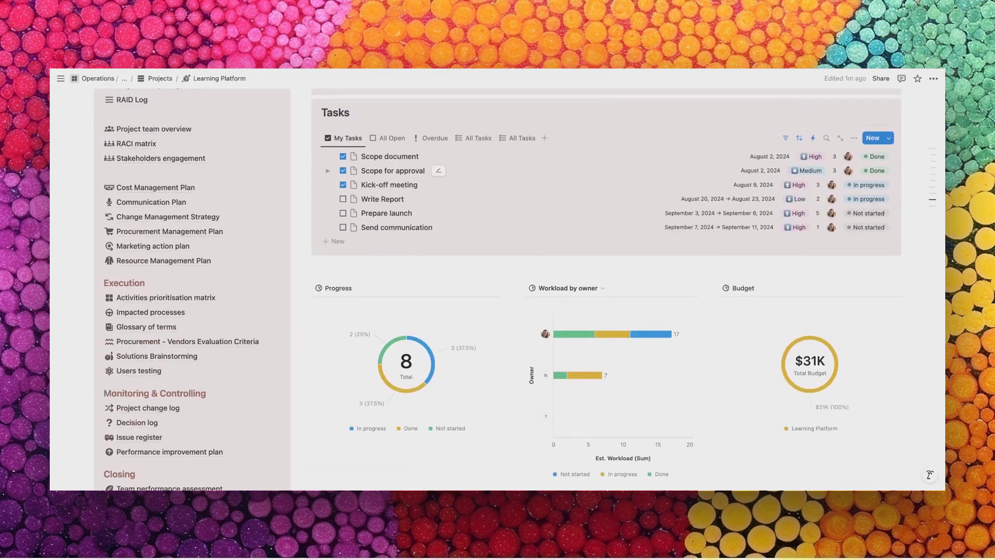
pyautogui.scroll(-3, 534, 178)
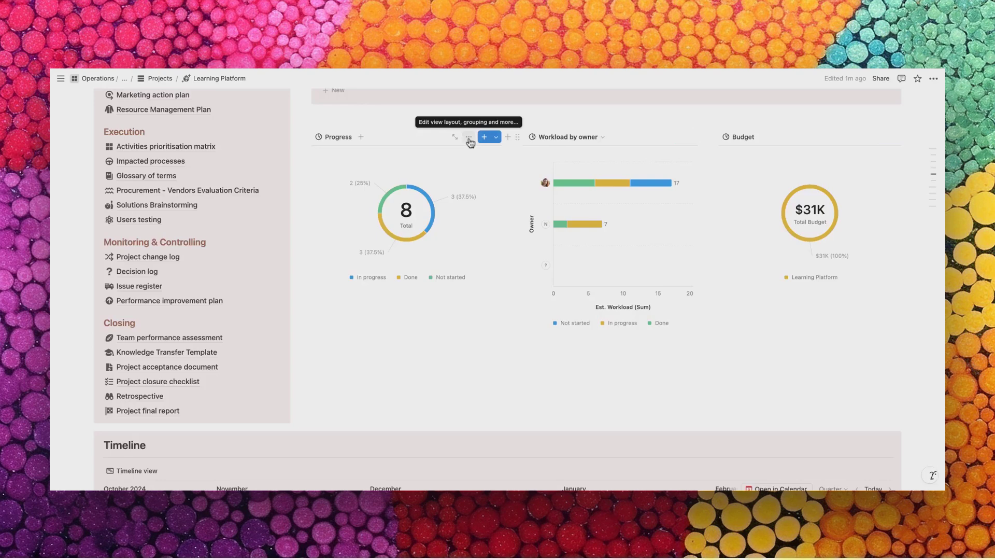
pyautogui.click(469, 138)
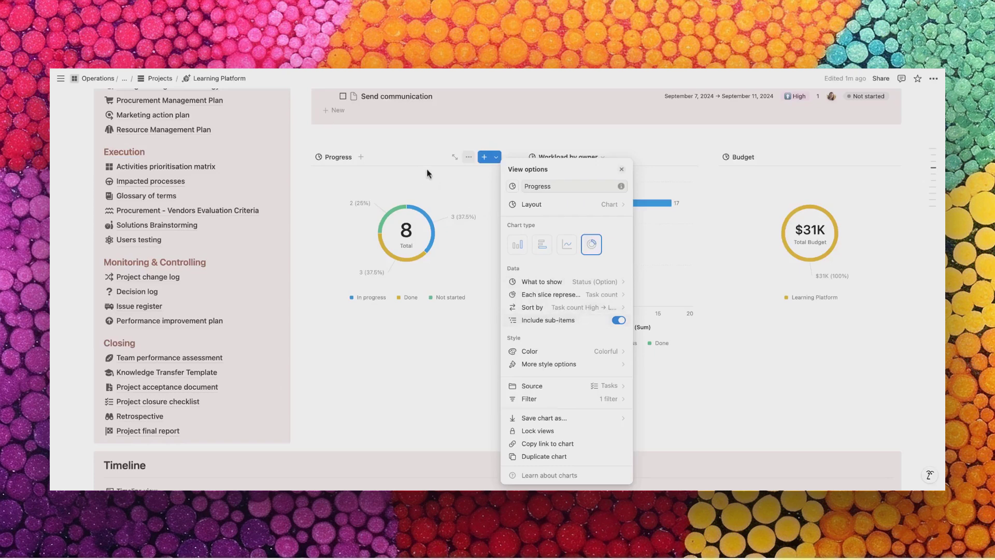
pyautogui.click(606, 351)
pyautogui.click(591, 284)
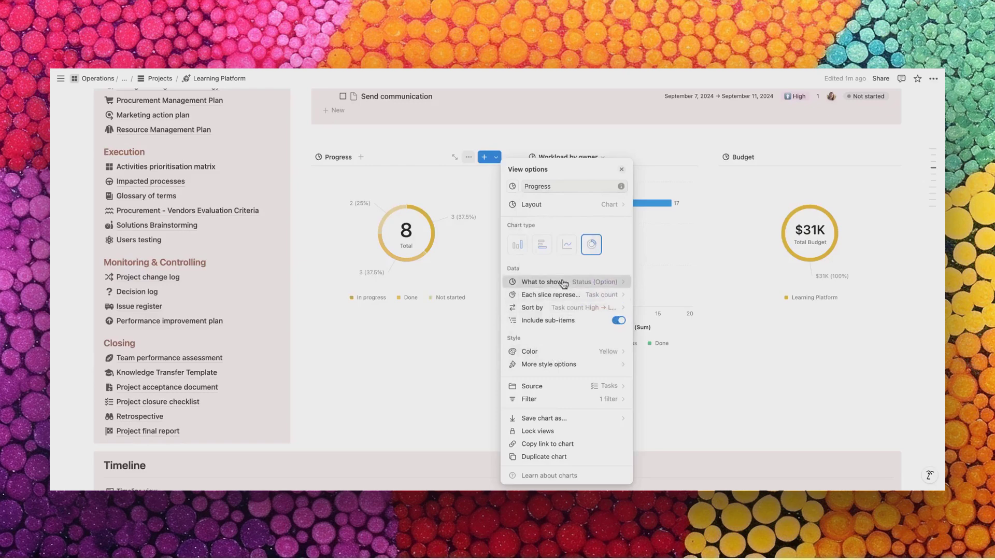
pyautogui.click(564, 284)
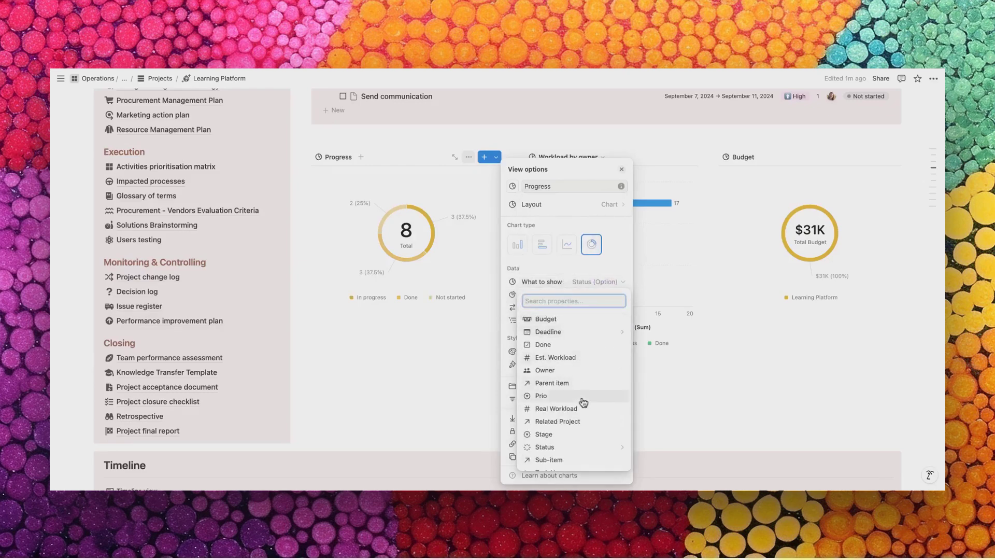
pyautogui.click(582, 397)
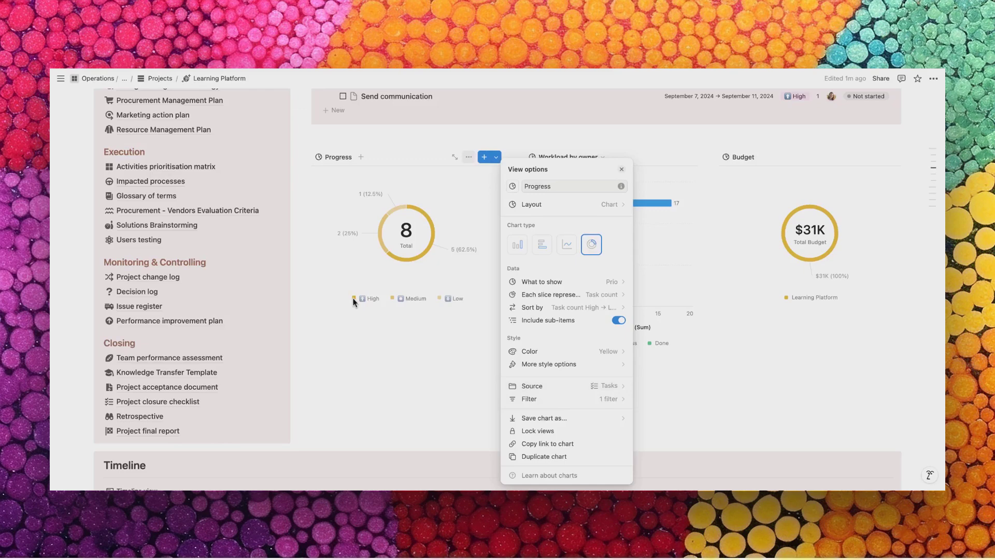
pyautogui.click(354, 301)
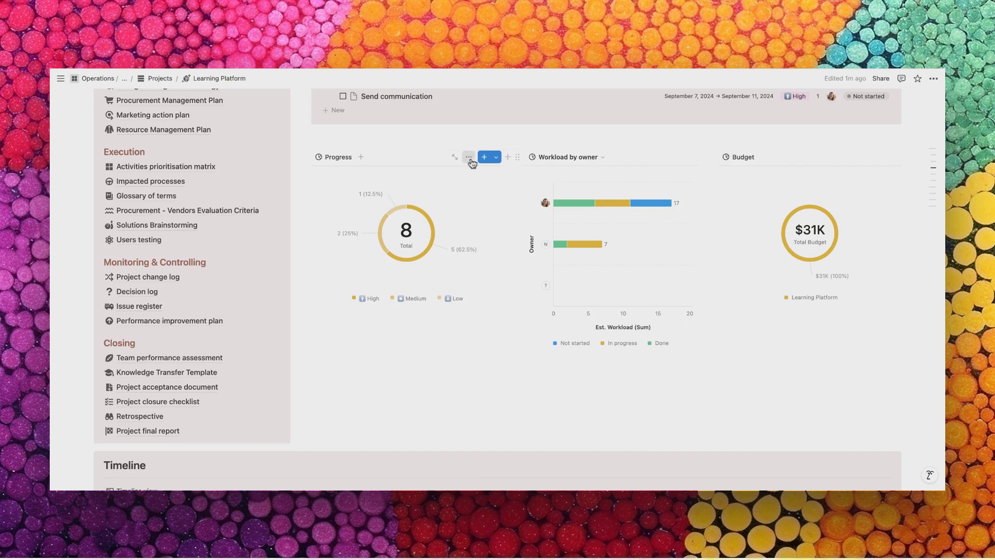
# Select all eight Learning Platform task bars and shift them four weeks later, starting Aug 23
pyautogui.scroll(-6, 471, 171)
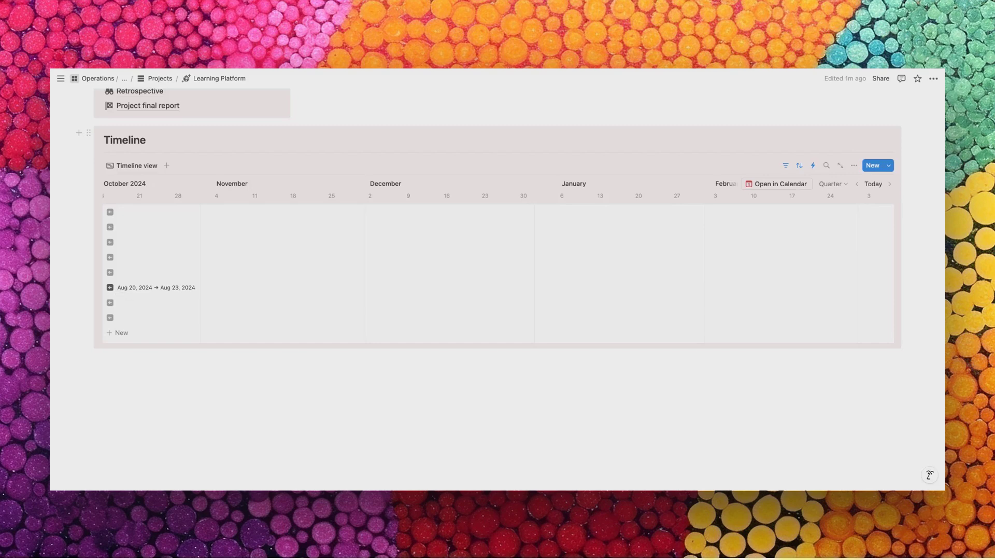
pyautogui.click(111, 287)
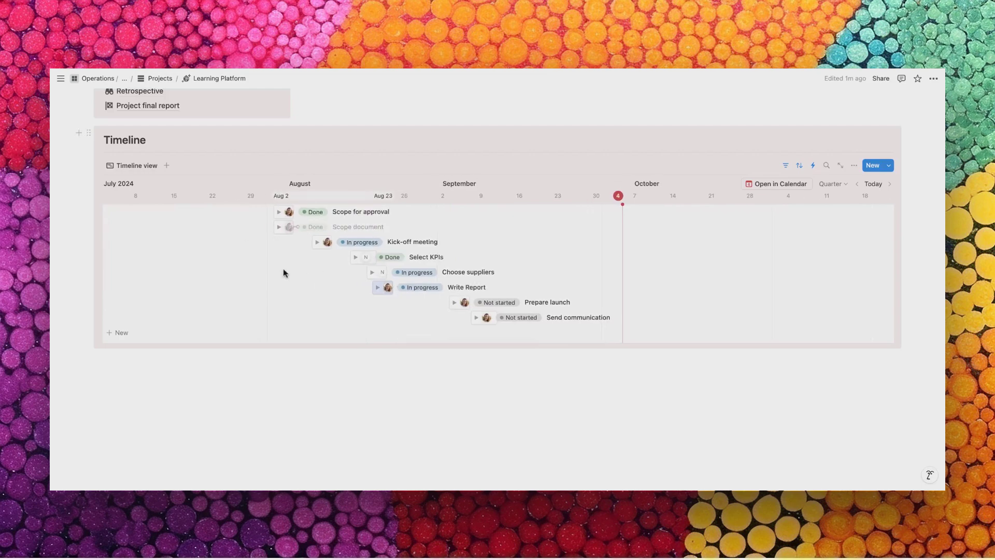
pyautogui.hscroll(-3, 462, 276)
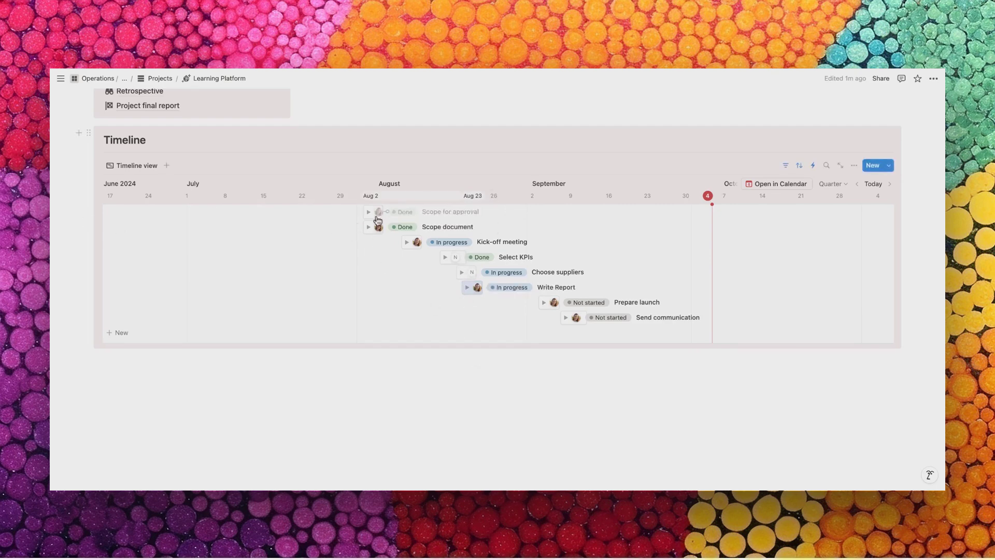
pyautogui.moveTo(371, 215)
pyautogui.mouseDown()
pyautogui.moveTo(326, 215)
pyautogui.moveTo(409, 212)
pyautogui.moveTo(364, 214)
pyautogui.mouseUp()
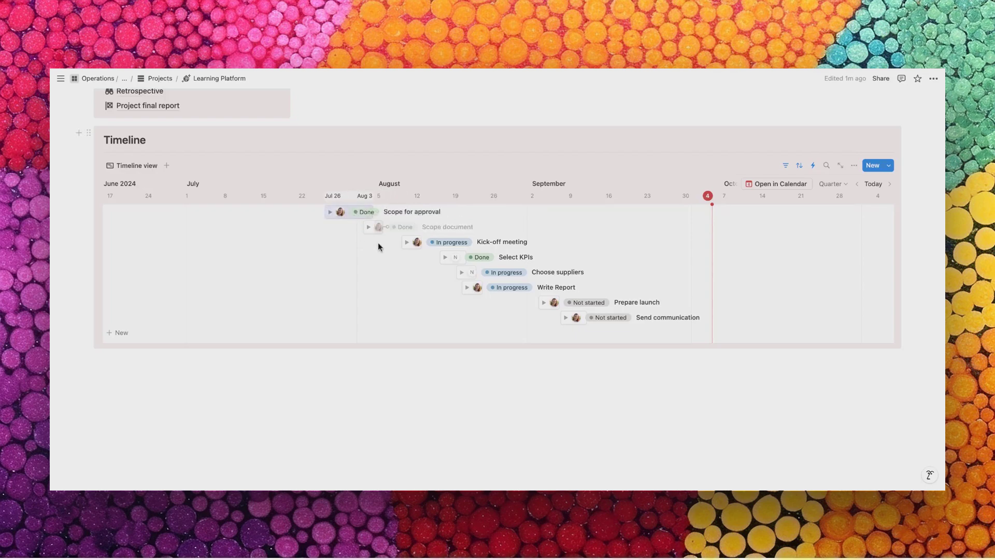
pyautogui.moveTo(917, 211); pyautogui.dragTo(318, 327)
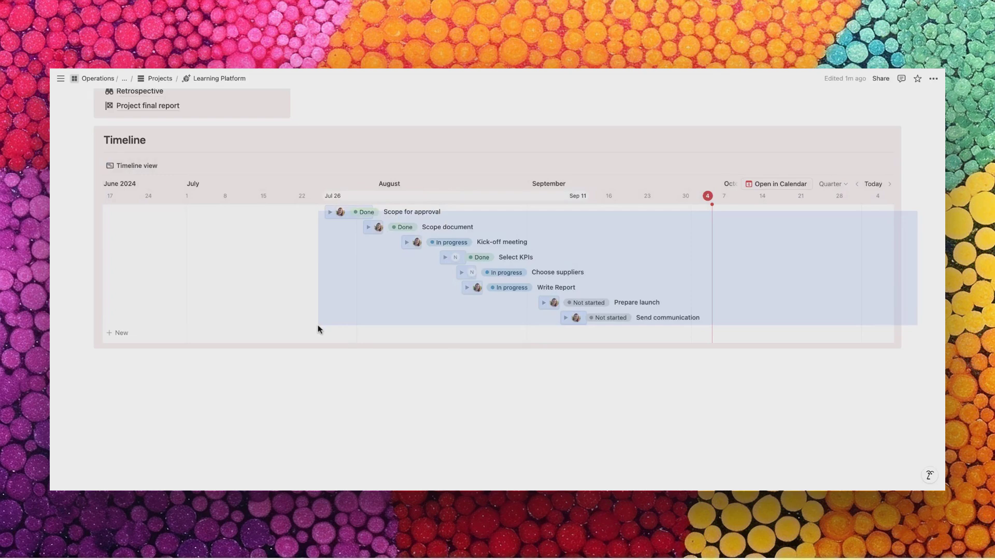
pyautogui.moveTo(319, 329); pyautogui.dragTo(319, 328)
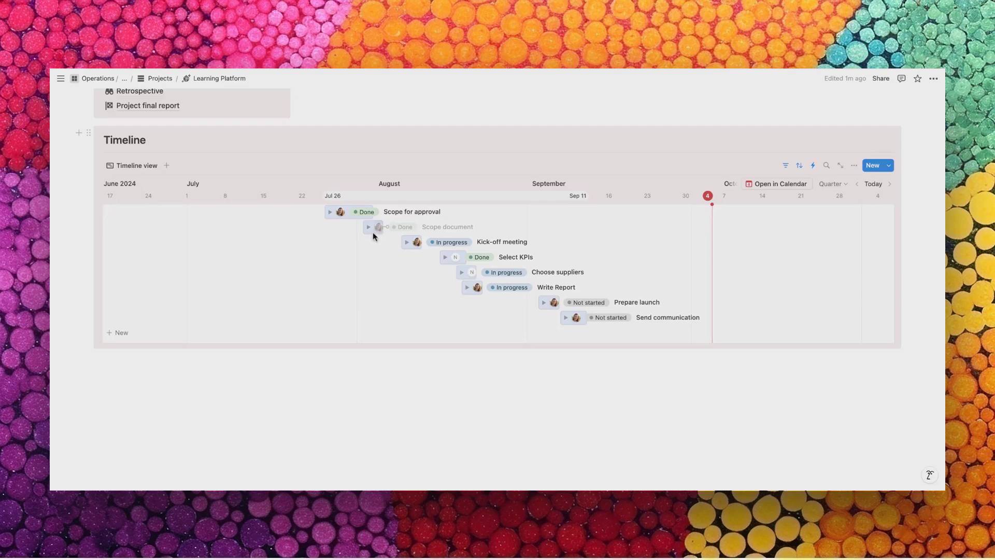
pyautogui.moveTo(373, 235); pyautogui.dragTo(525, 237)
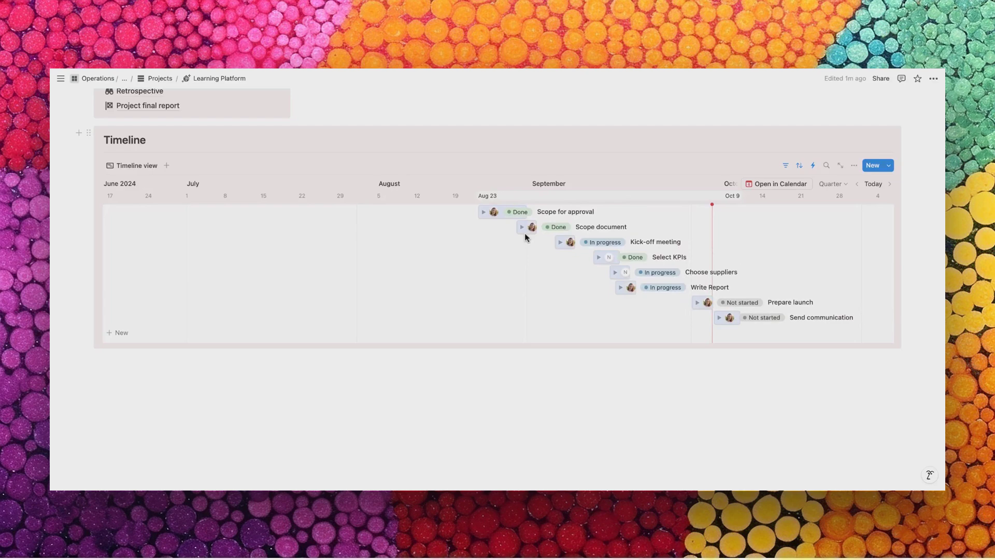
pyautogui.click(509, 370)
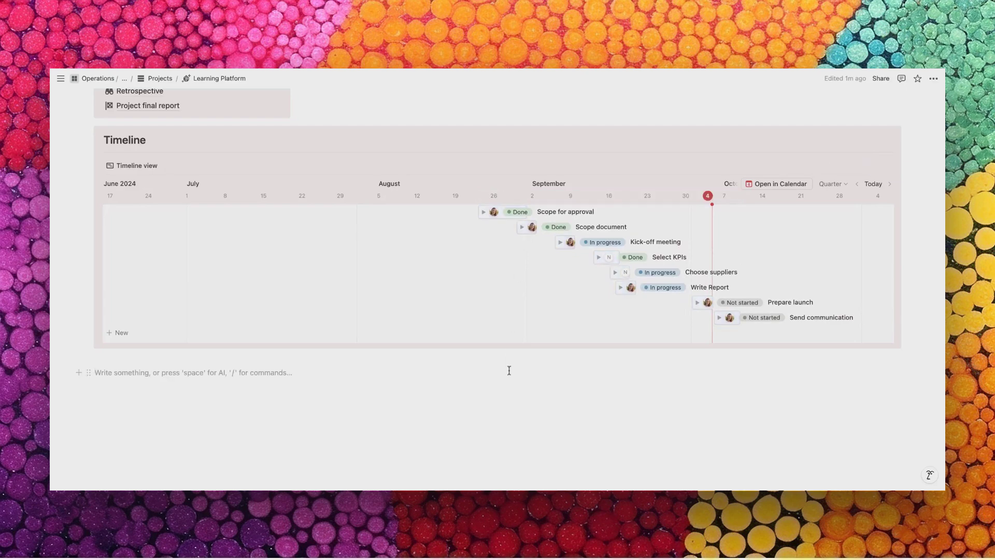
# Return to the Projects page and preview Christmas Campaign from the Ongoing timeline in side peek
pyautogui.scroll(15, 509, 370)
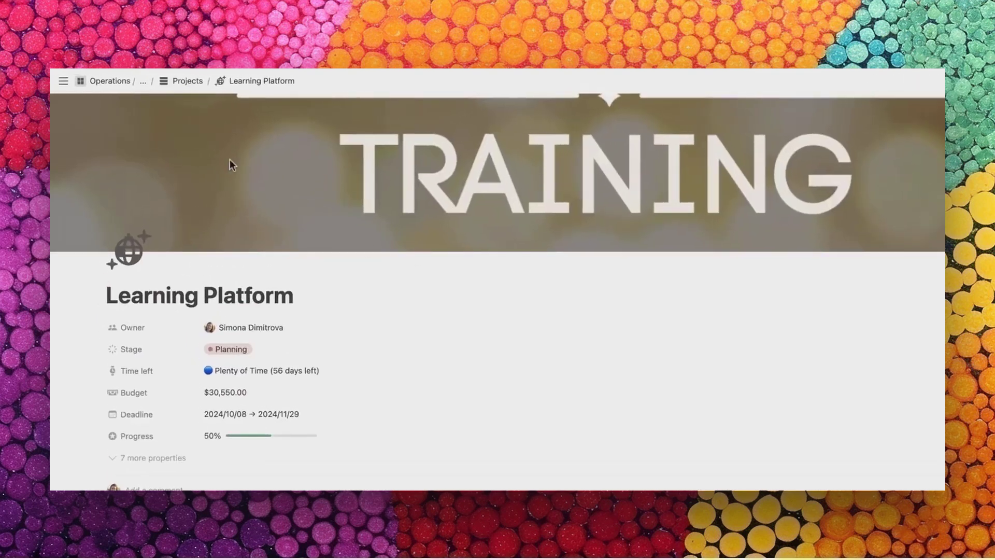
pyautogui.click(189, 85)
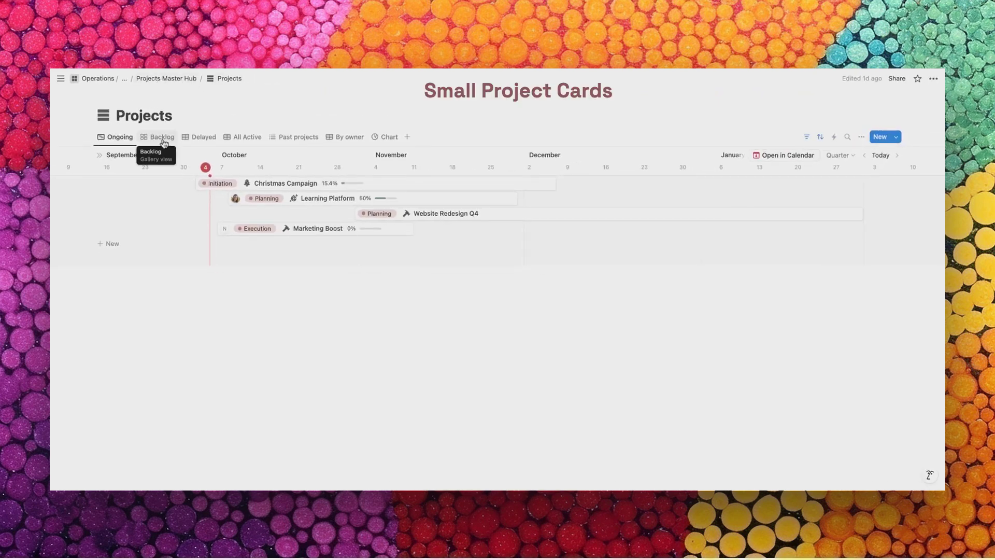
pyautogui.click(268, 186)
# Open Christmas Campaign full page and inspect its Stage options, Time left formula and Budget property
pyautogui.click(520, 78)
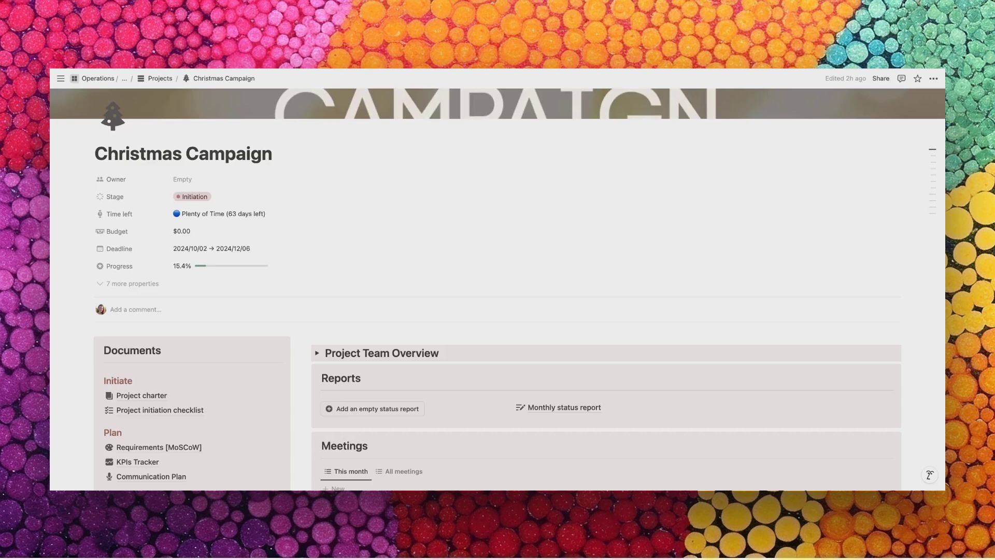
pyautogui.click(195, 196)
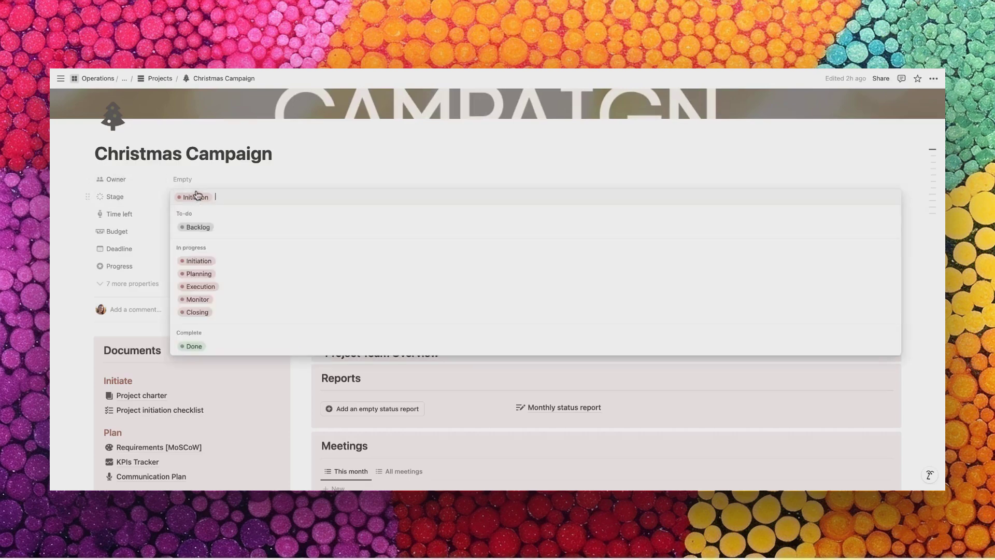
pyautogui.click(163, 196)
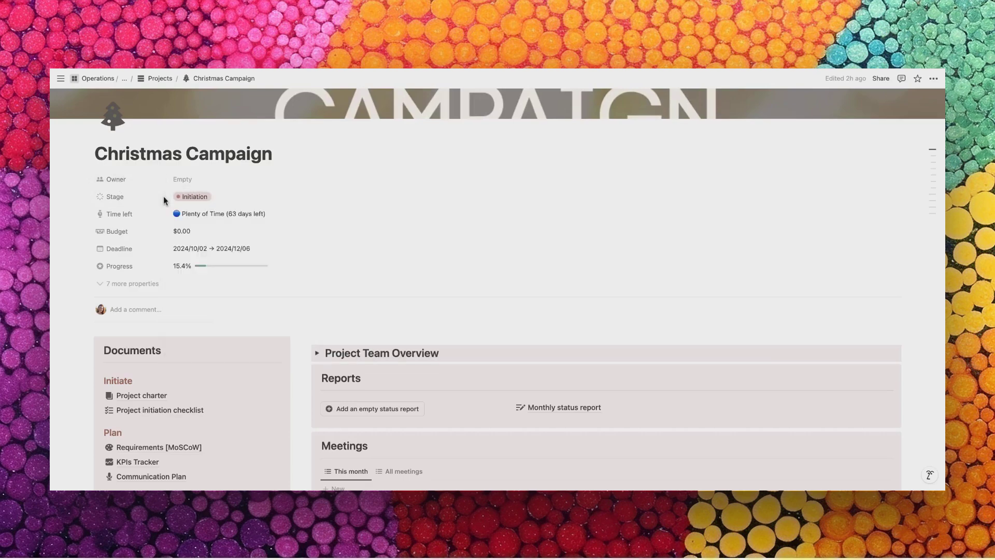
pyautogui.click(241, 217)
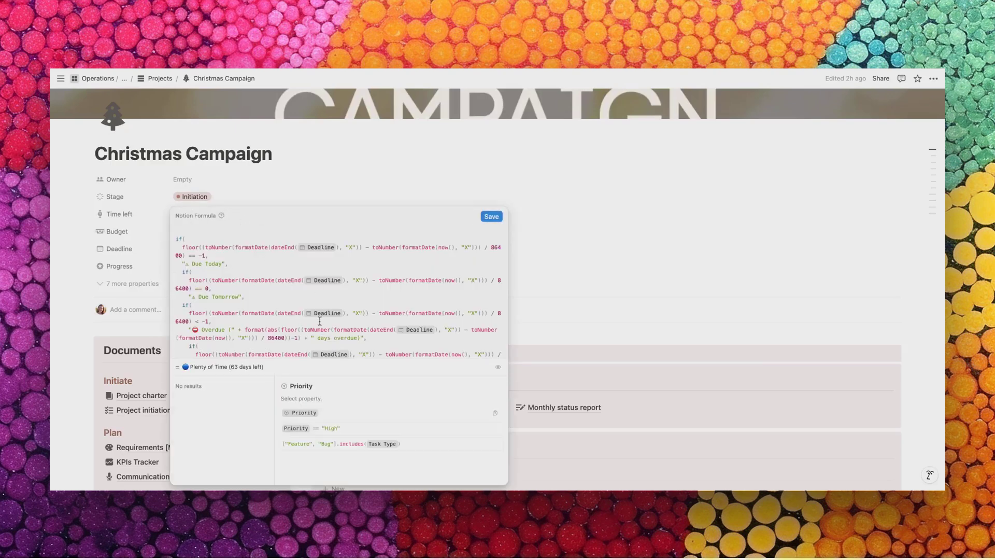
pyautogui.click(141, 188)
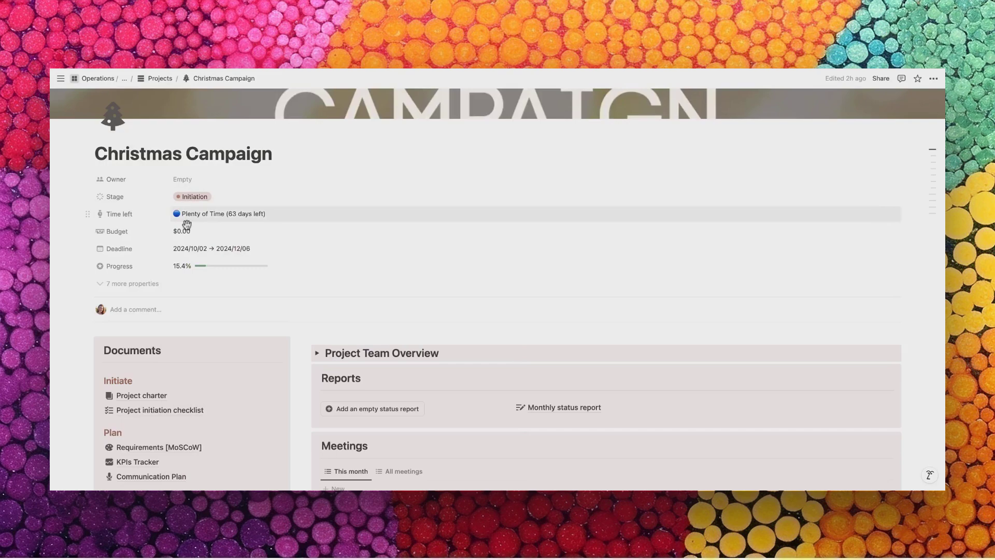
pyautogui.click(135, 236)
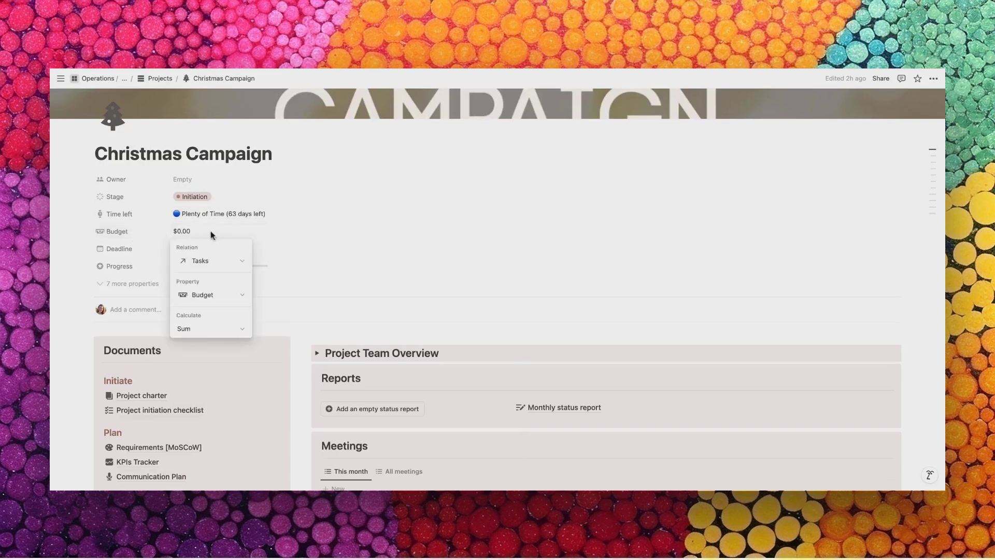
pyautogui.click(155, 231)
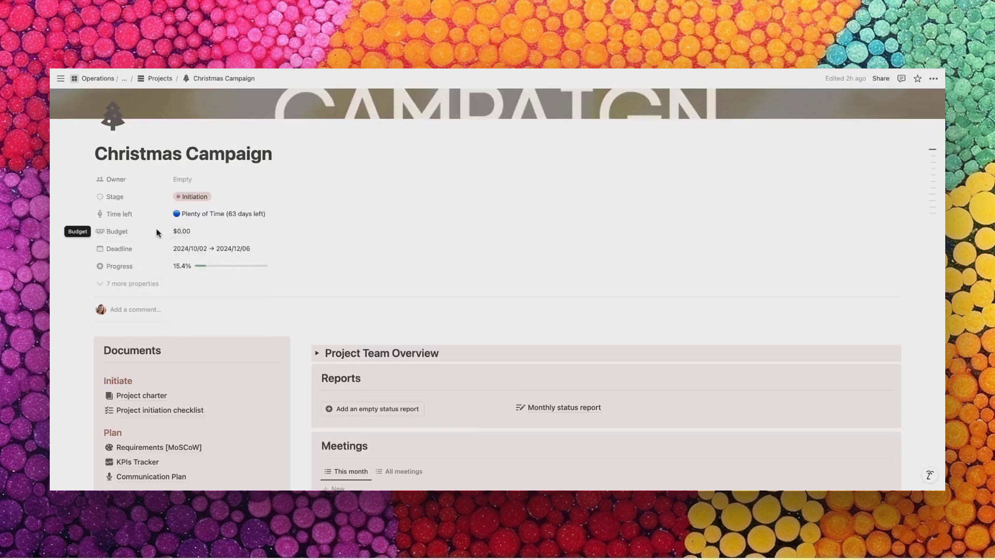
# Reveal the seven hidden properties and scroll down to the documents and Planning timeline
pyautogui.click(141, 285)
pyautogui.scroll(-3, 143, 289)
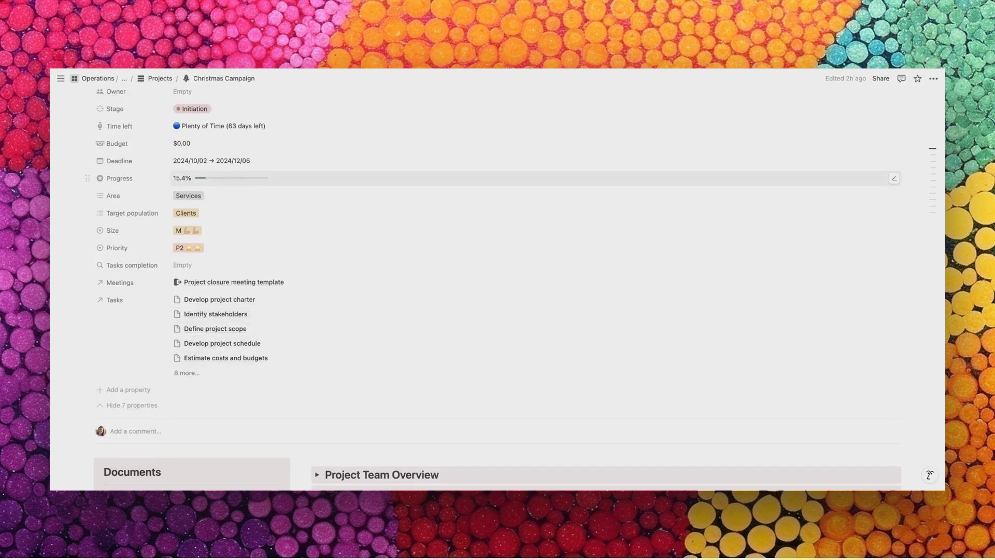
pyautogui.scroll(-7, 305, 242)
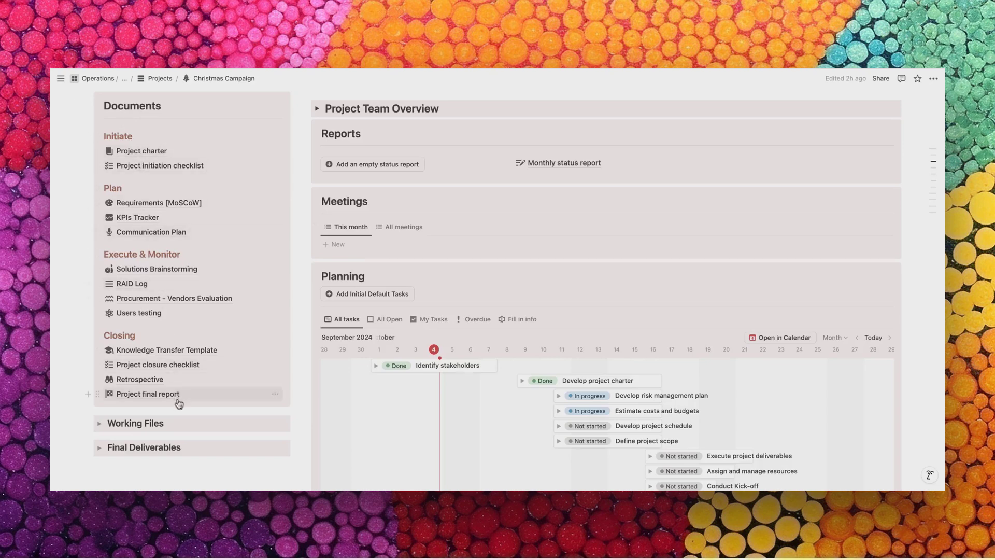
pyautogui.scroll(-1, 178, 394)
pyautogui.scroll(-2, 178, 394)
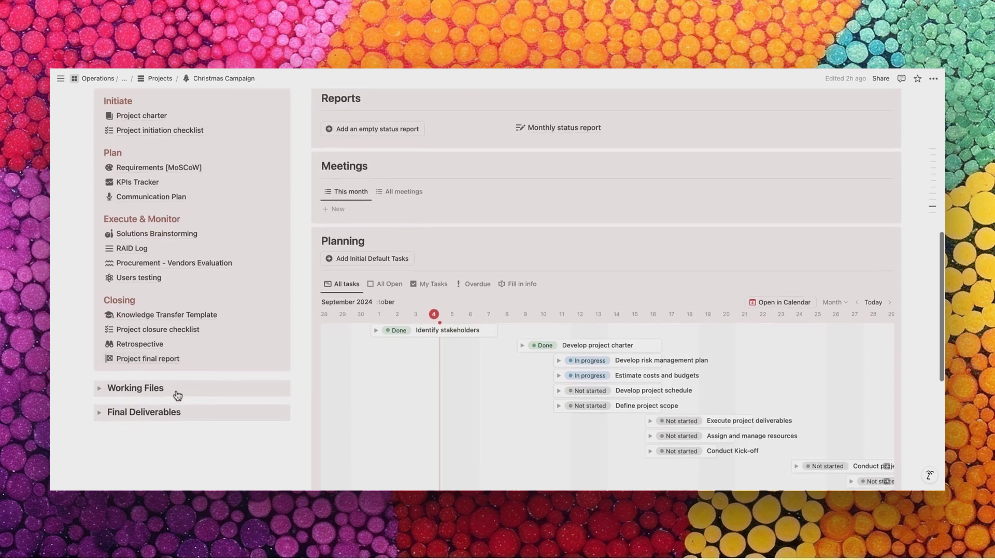
pyautogui.scroll(2, 178, 394)
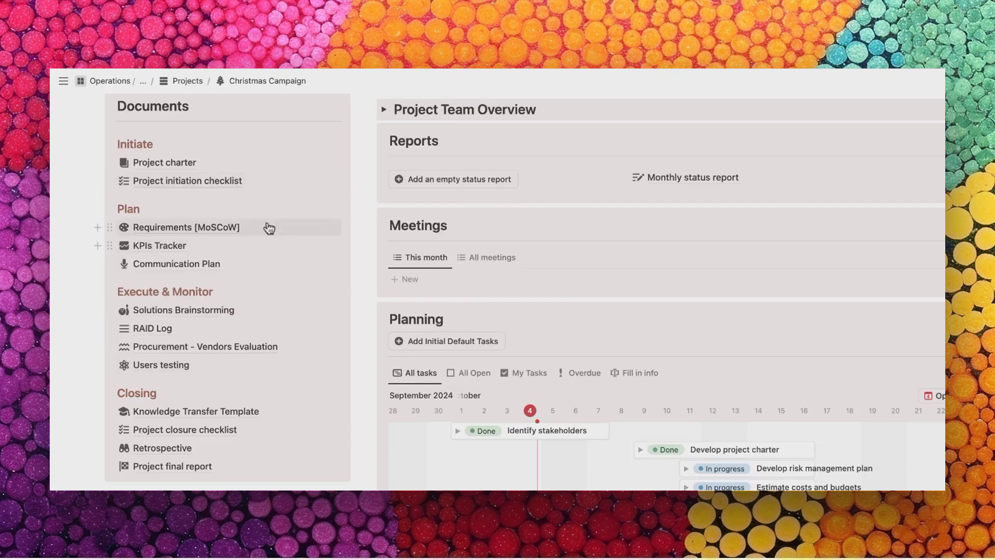
pyautogui.click(223, 228)
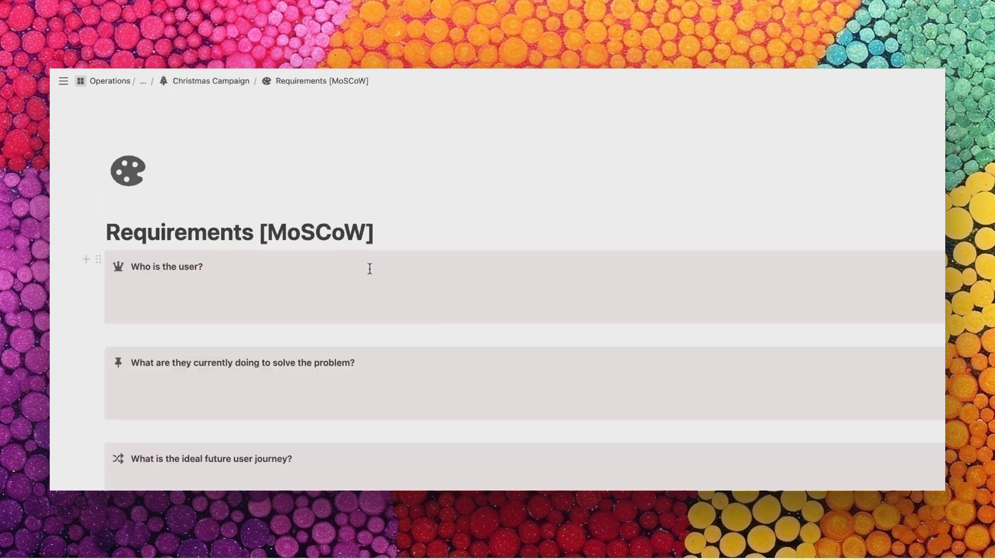
pyautogui.scroll(-5, 369, 268)
pyautogui.scroll(5, 370, 269)
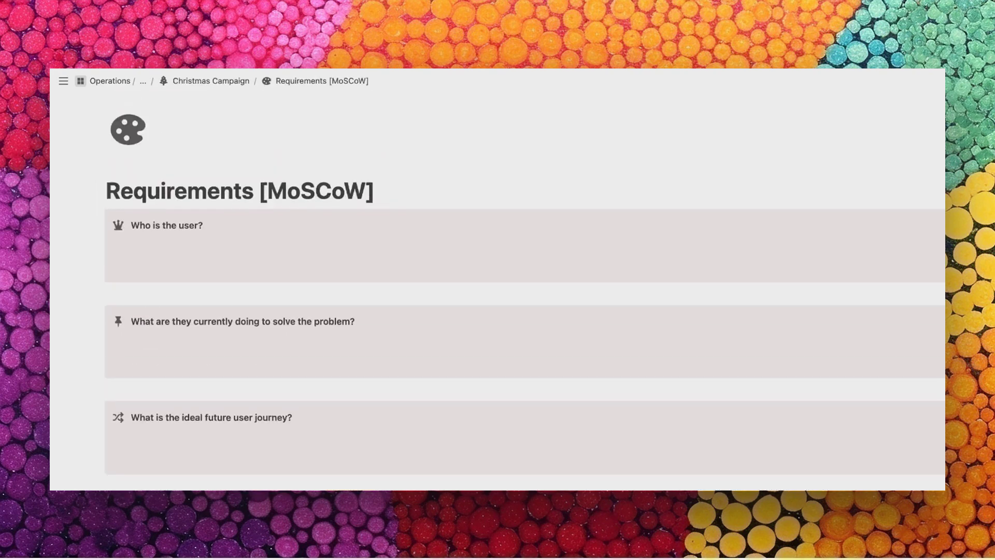
pyautogui.scroll(-5, 370, 268)
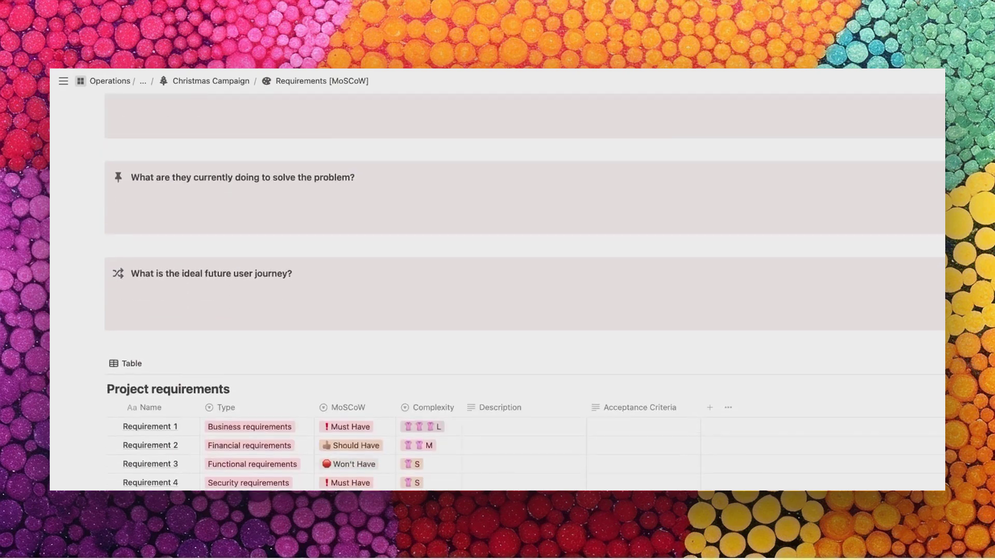
pyautogui.scroll(5, 304, 215)
pyautogui.scroll(-3, 453, 228)
pyautogui.hotkey('ctrl', '-')
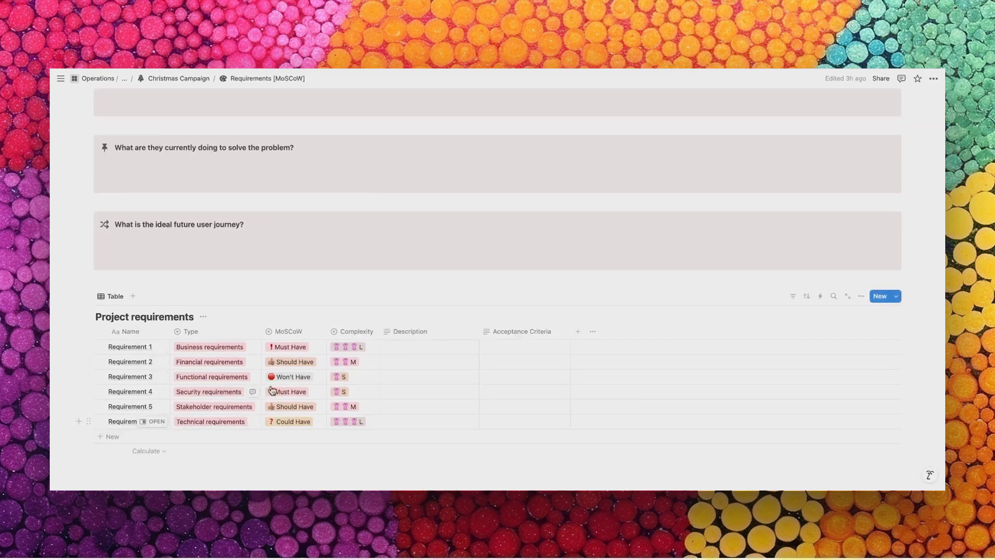
pyautogui.scroll(1, 324, 363)
pyautogui.scroll(3, 325, 364)
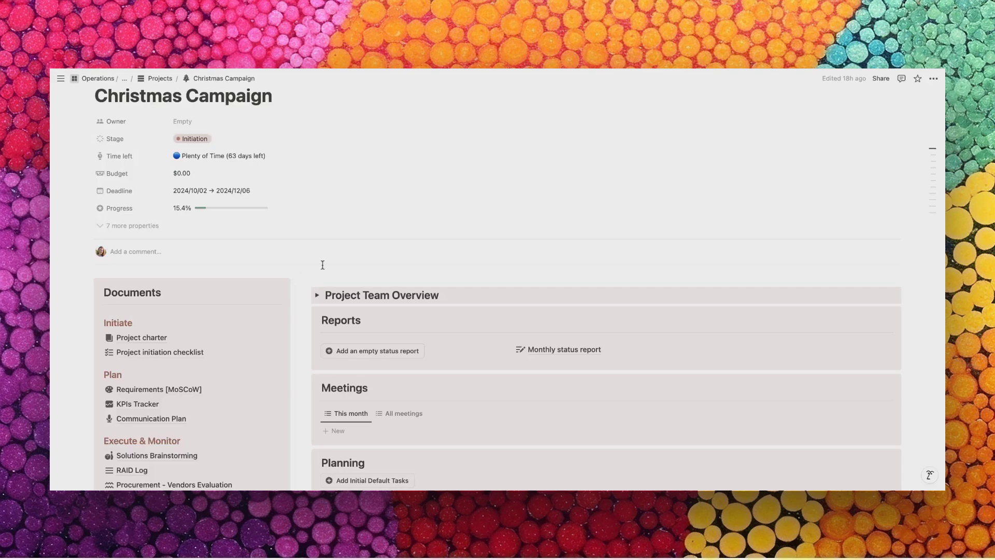
# Visit RAID Log, toggle Working Files open and closed, then expand the empty Final Deliverables section
pyautogui.scroll(-5, 297, 150)
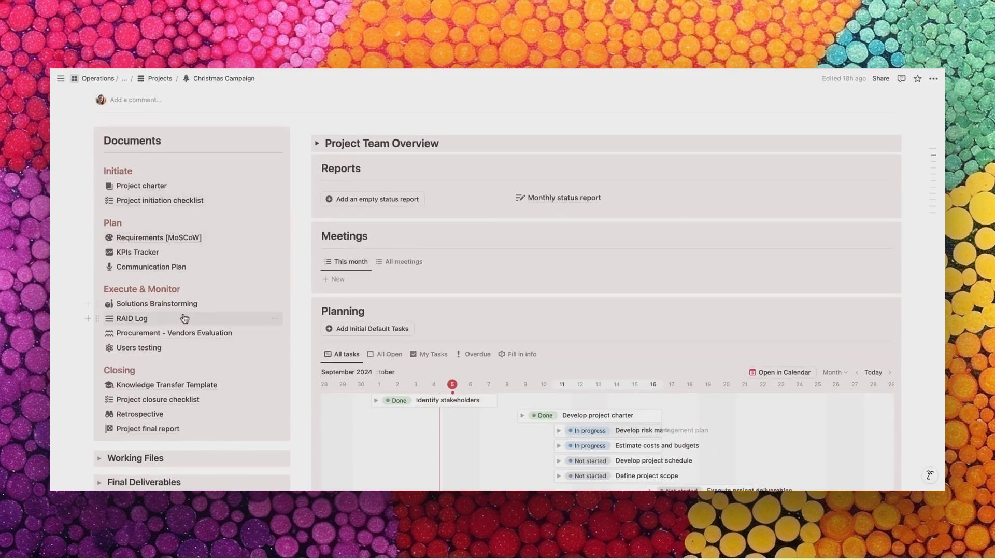
pyautogui.click(243, 319)
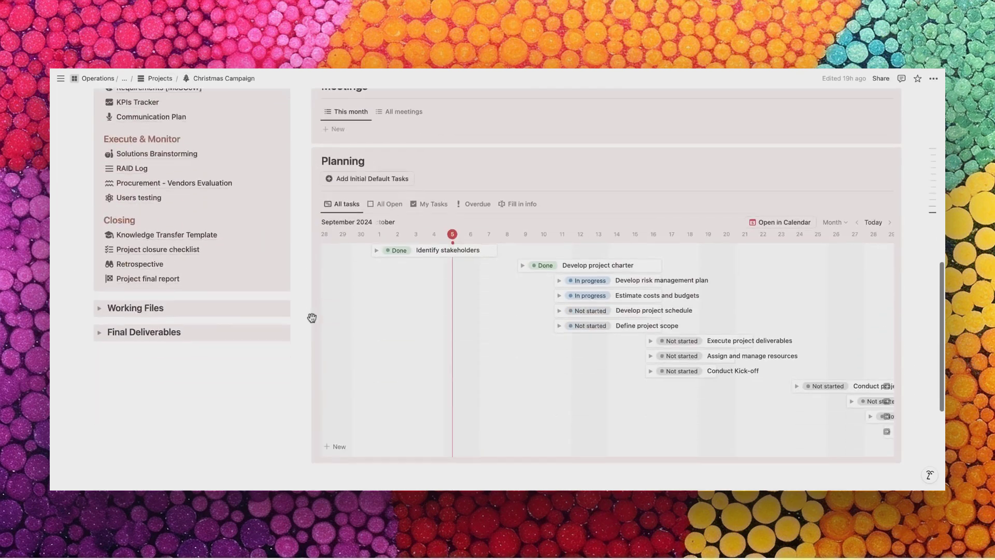
pyautogui.click(100, 309)
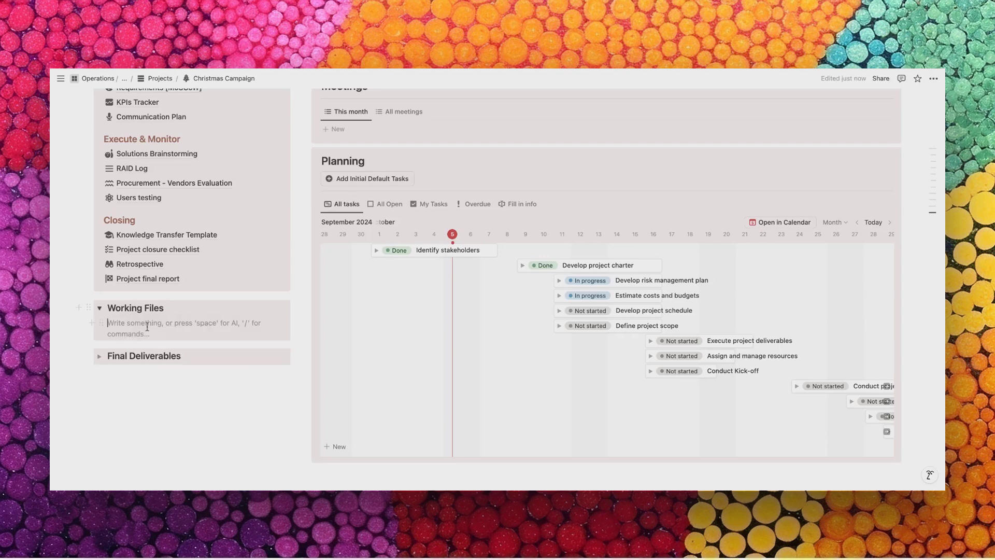
pyautogui.click(99, 309)
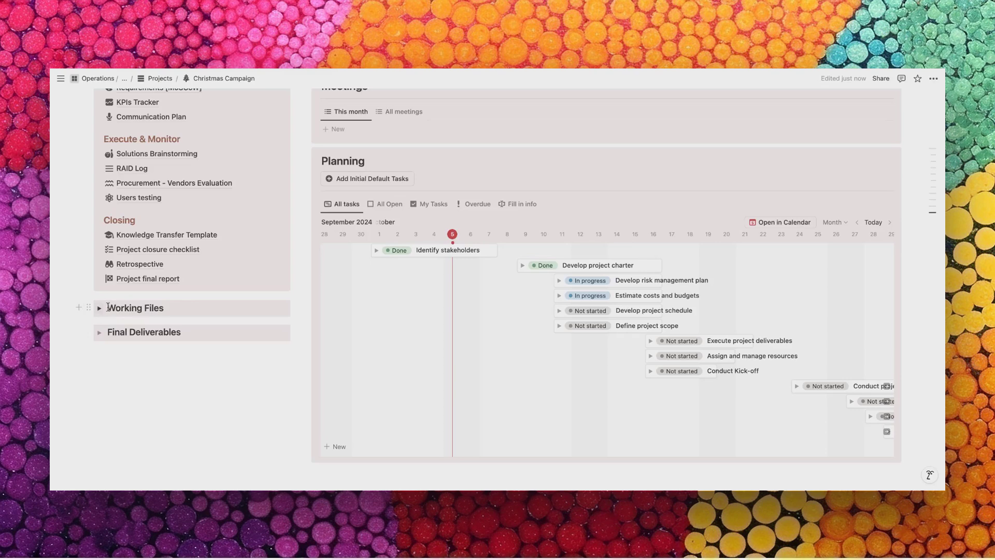
pyautogui.click(99, 332)
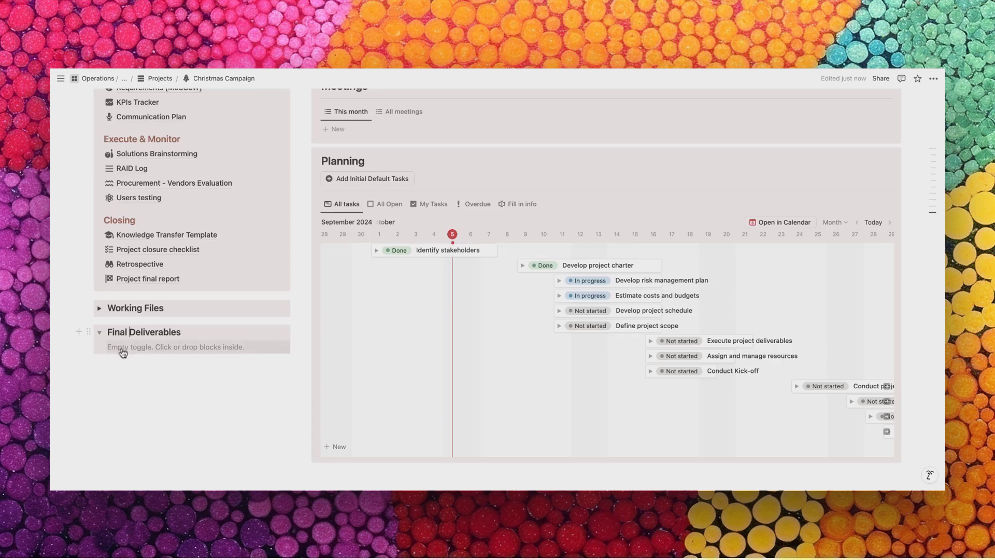
pyautogui.scroll(3, 361, 174)
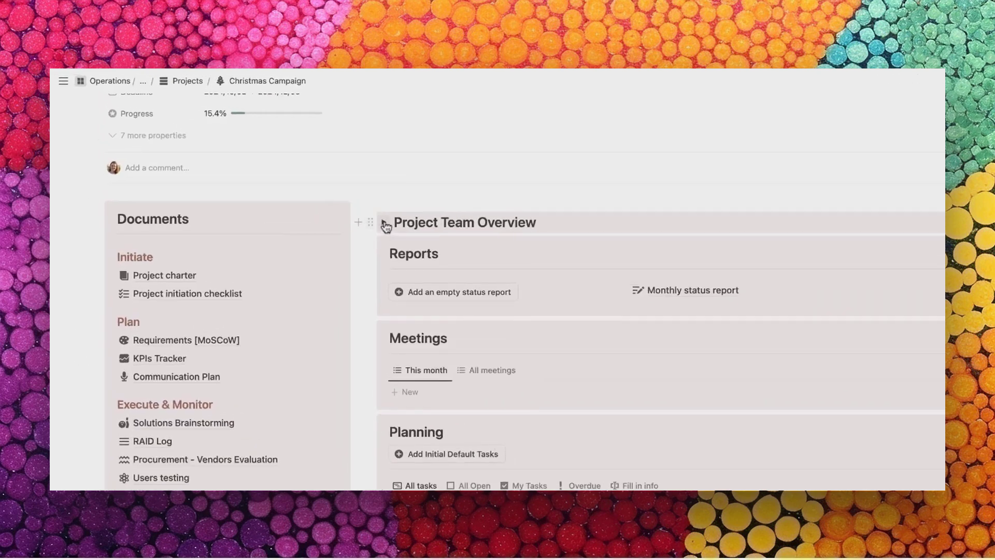
pyautogui.click(384, 223)
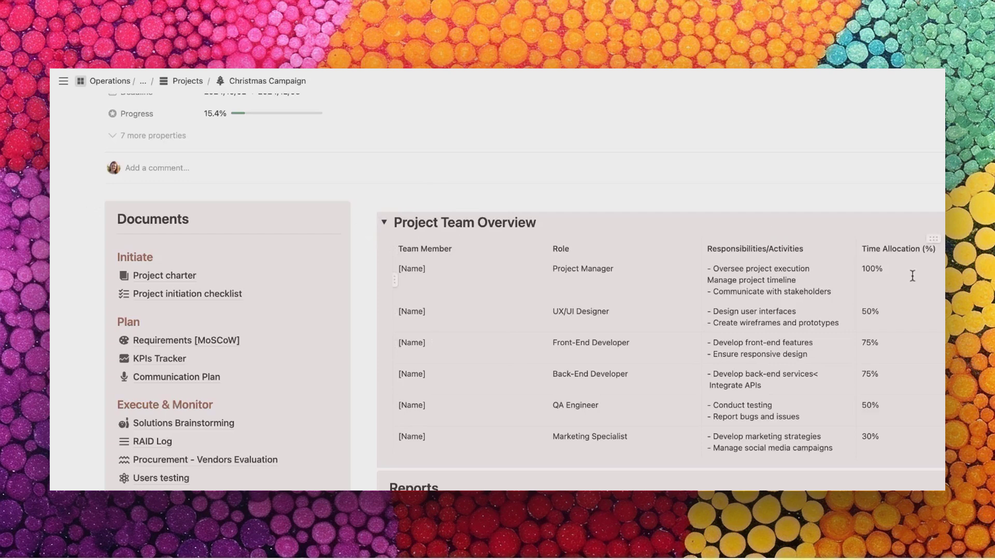
pyautogui.click(384, 222)
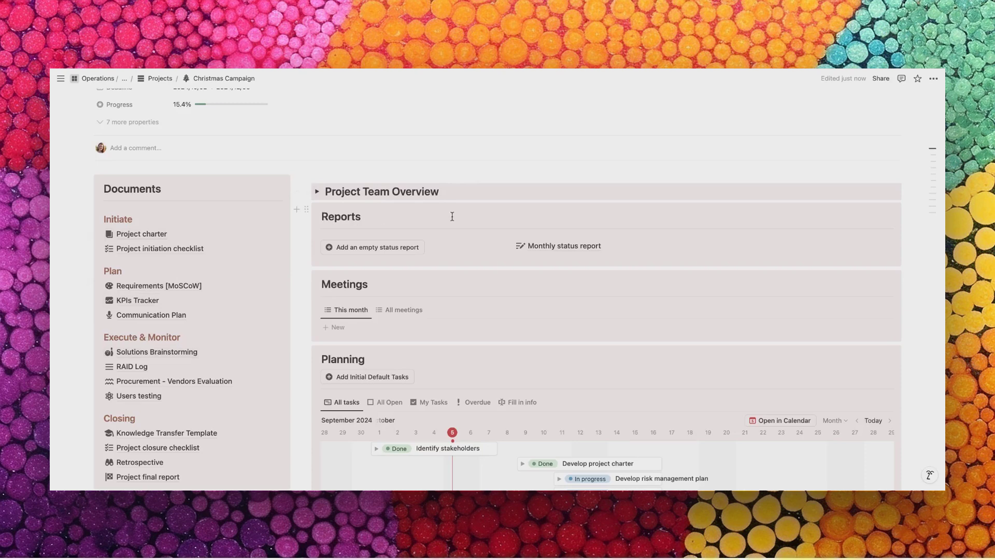
pyautogui.scroll(-4, 452, 216)
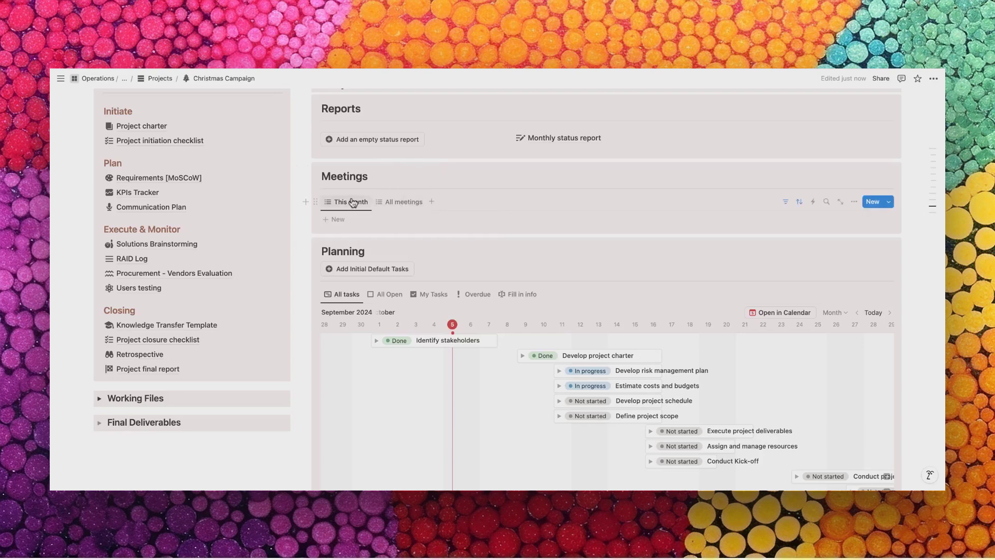
# Browse the Planning tasks in the Fill in info table, then switch to the All tasks timeline
pyautogui.scroll(-3, 331, 218)
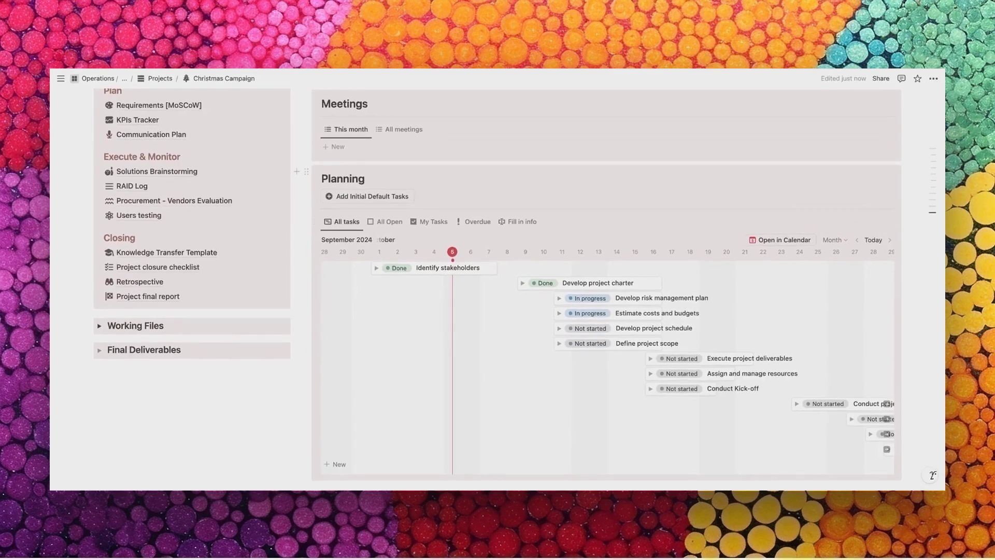
pyautogui.scroll(-2, 484, 223)
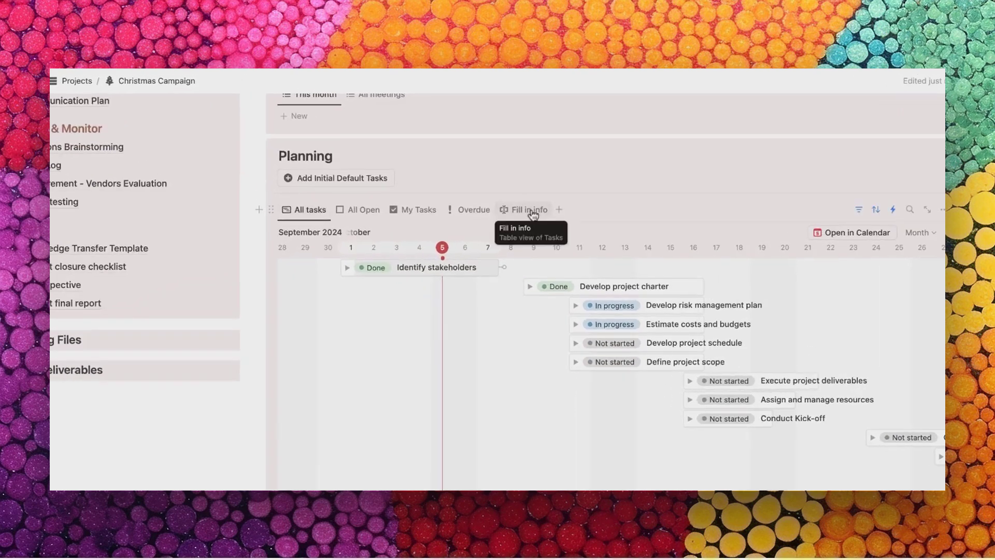
pyautogui.click(523, 209)
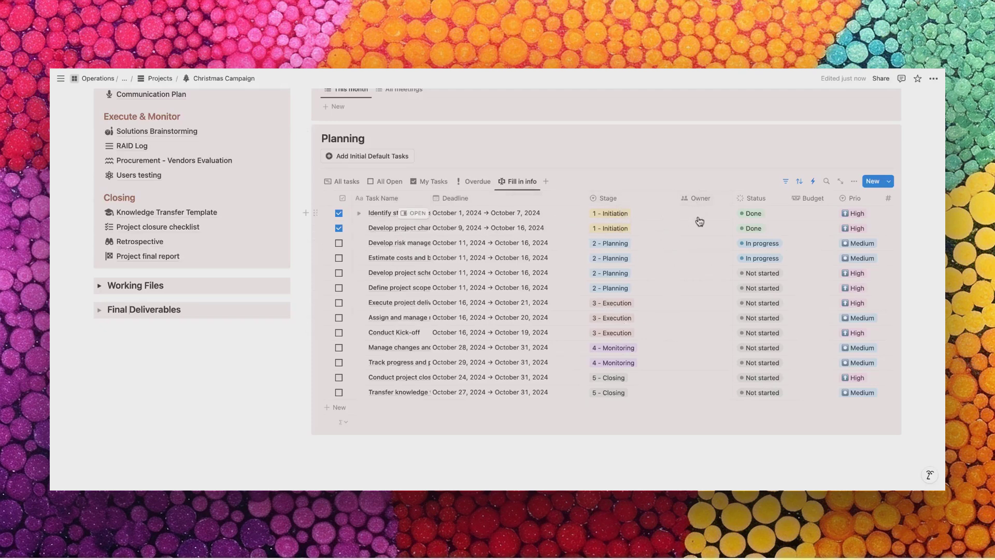
pyautogui.hscroll(2, 699, 222)
pyautogui.hscroll(6, 699, 221)
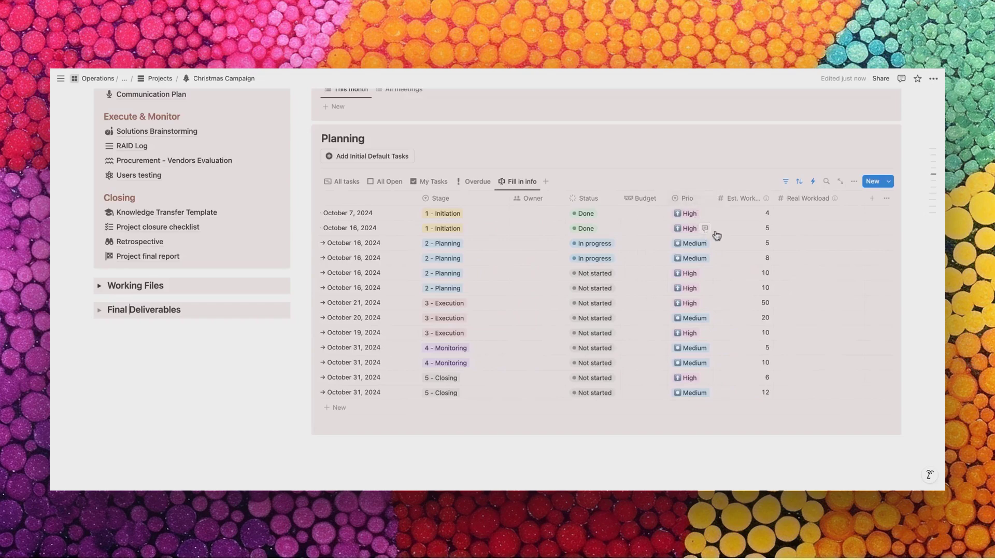
pyautogui.hscroll(-8, 726, 220)
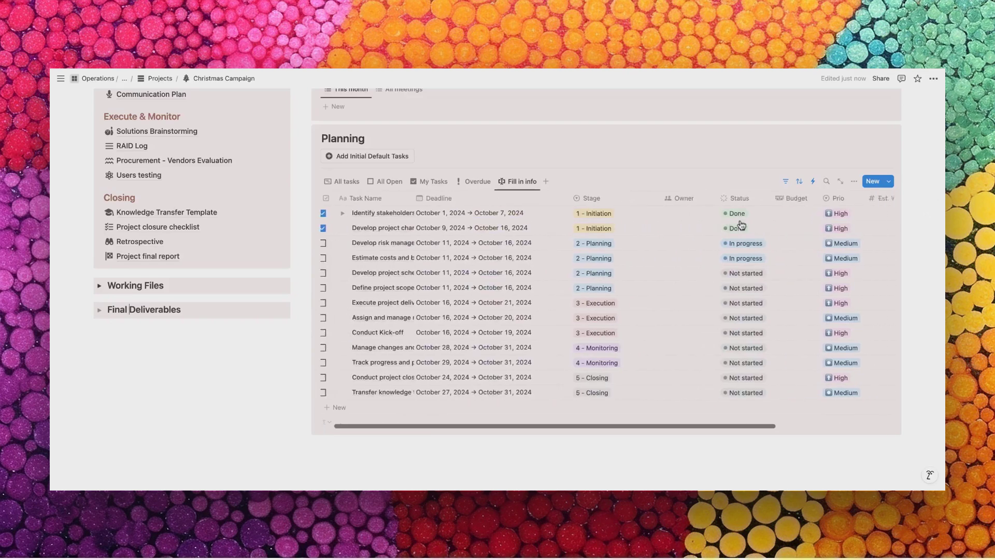
pyautogui.hscroll(8, 725, 220)
pyautogui.hscroll(-8, 658, 337)
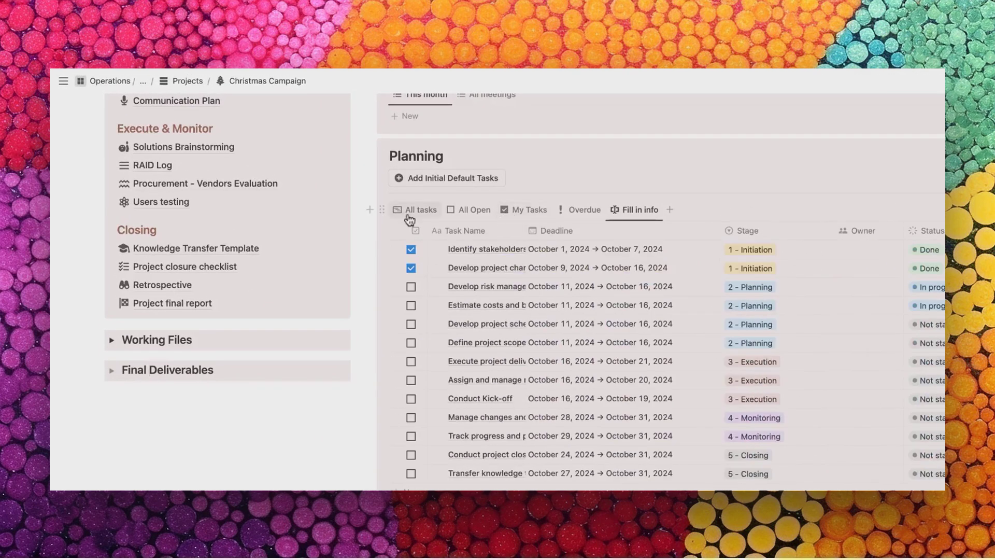
pyautogui.click(414, 210)
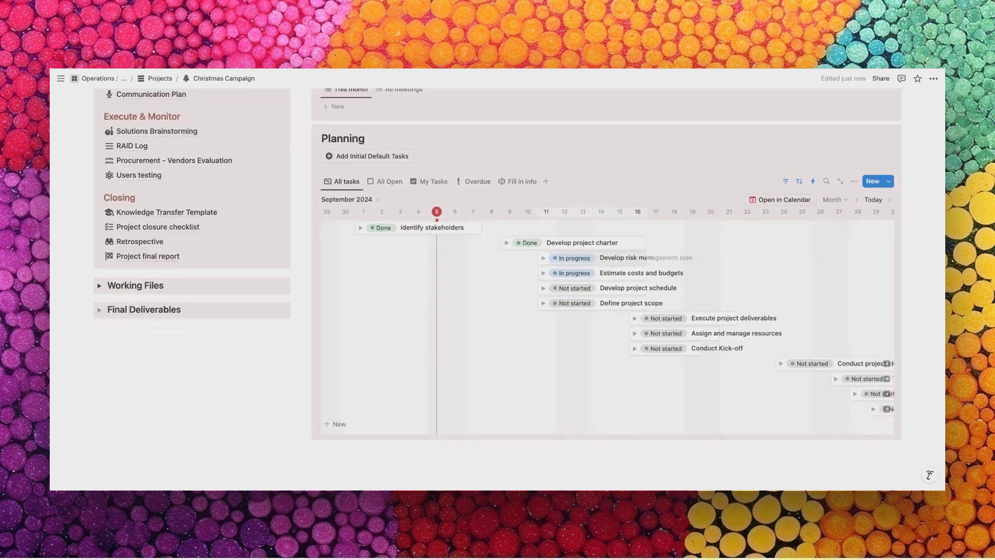
# Move five tasks a day earlier, extend the risk plan to October 17, and link Conduct Kick-off to it
pyautogui.hscroll(5, 622, 311)
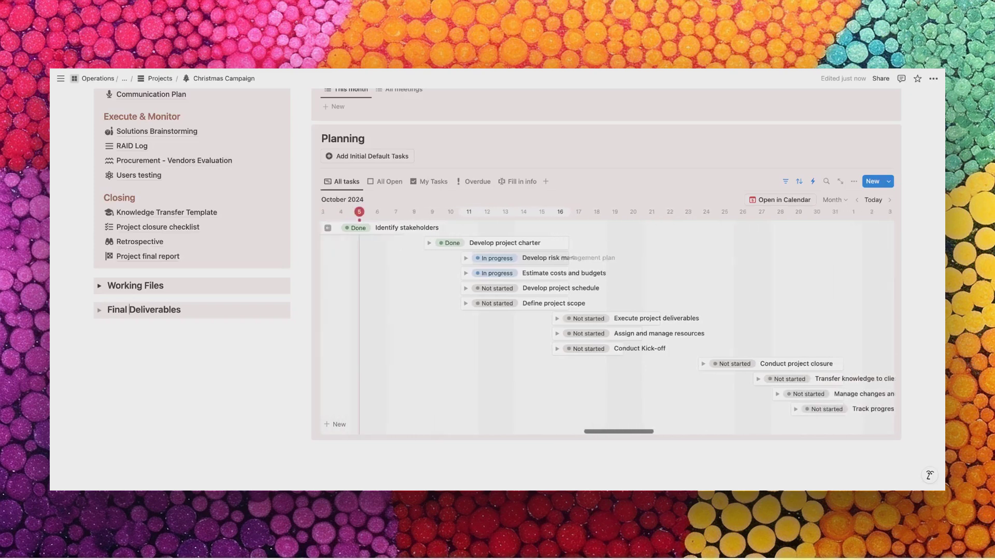
pyautogui.moveTo(917, 232); pyautogui.dragTo(453, 310)
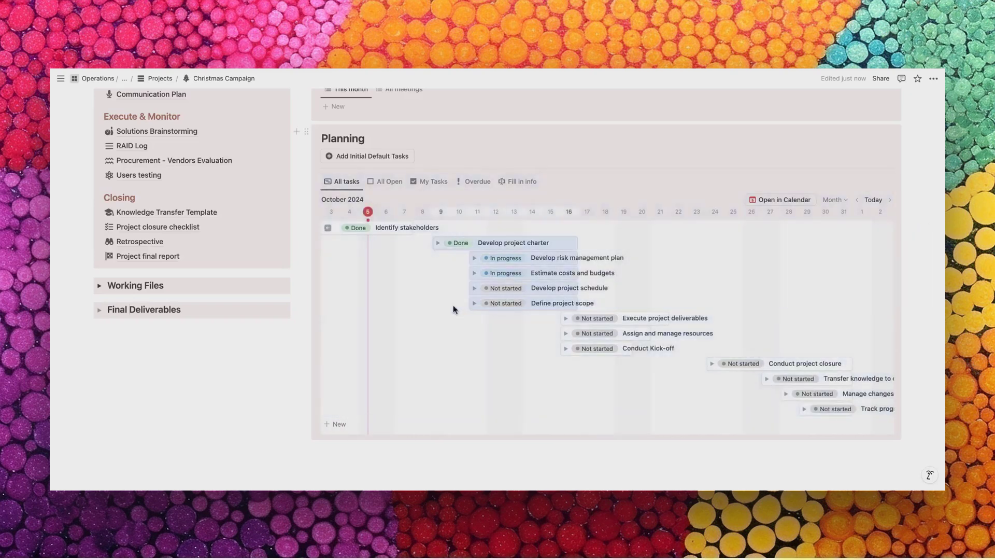
pyautogui.moveTo(493, 243); pyautogui.dragTo(471, 246)
pyautogui.moveTo(559, 257)
pyautogui.mouseDown()
pyautogui.moveTo(635, 259)
pyautogui.moveTo(577, 259)
pyautogui.mouseUp()
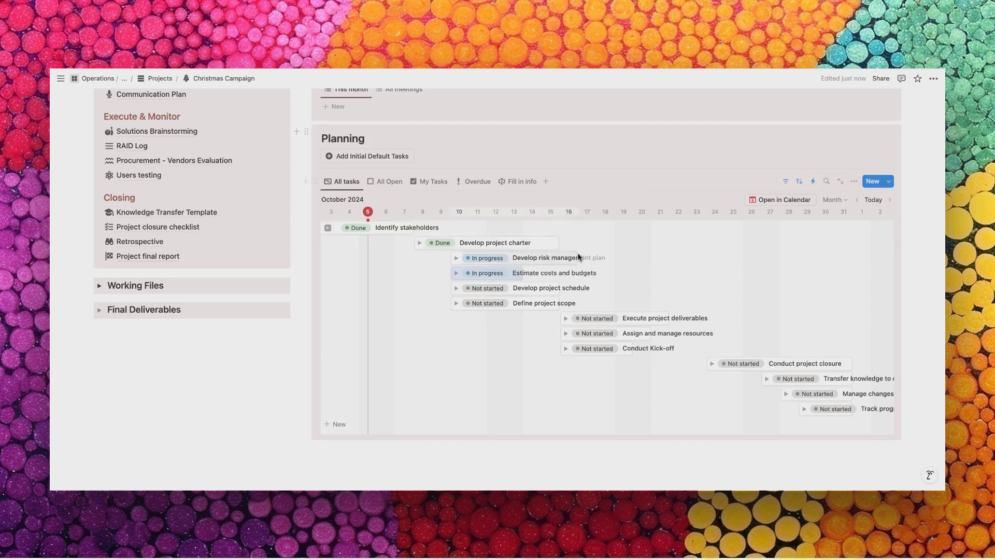
pyautogui.moveTo(508, 275); pyautogui.dragTo(655, 274)
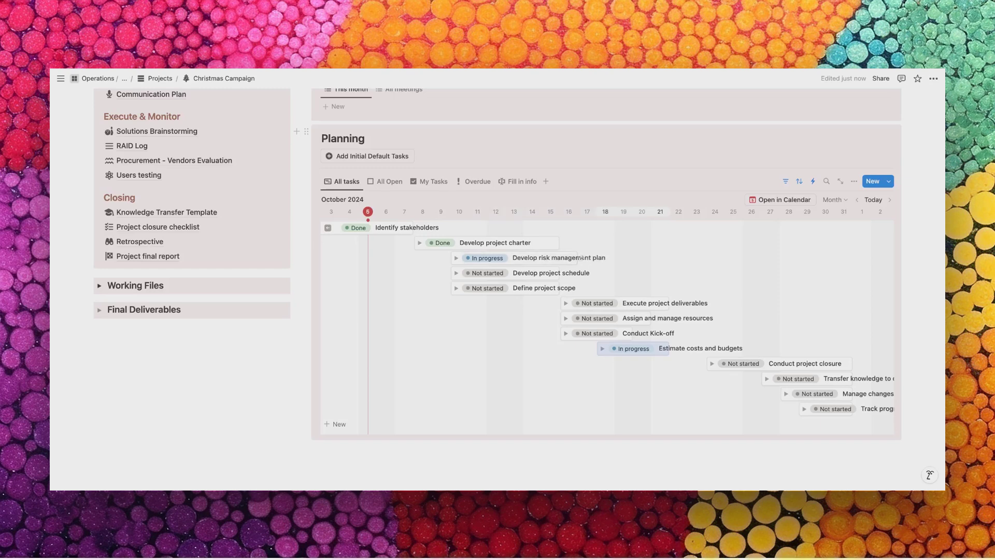
pyautogui.moveTo(585, 258); pyautogui.dragTo(567, 303)
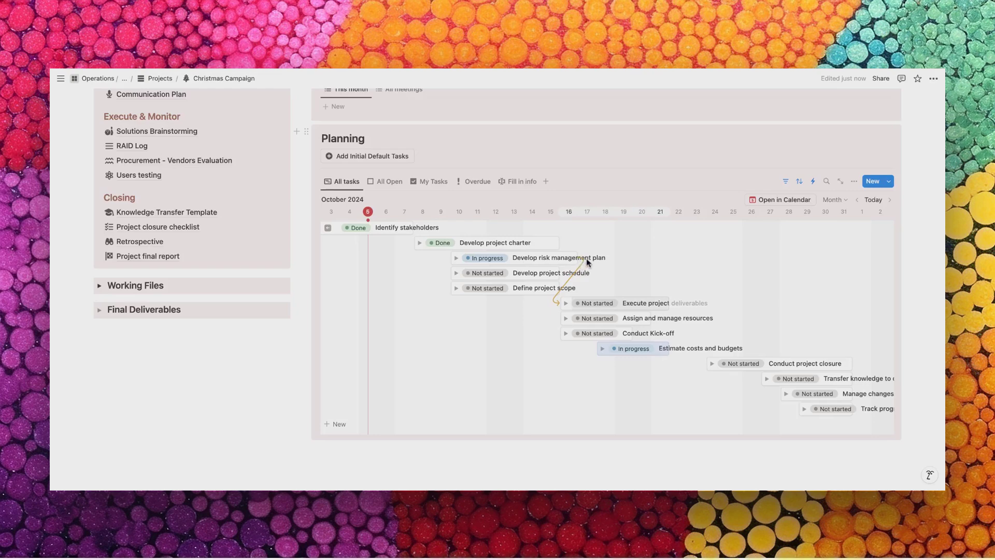
pyautogui.moveTo(556, 303)
pyautogui.mouseDown()
pyautogui.moveTo(557, 348)
pyautogui.moveTo(561, 335)
pyautogui.mouseUp()
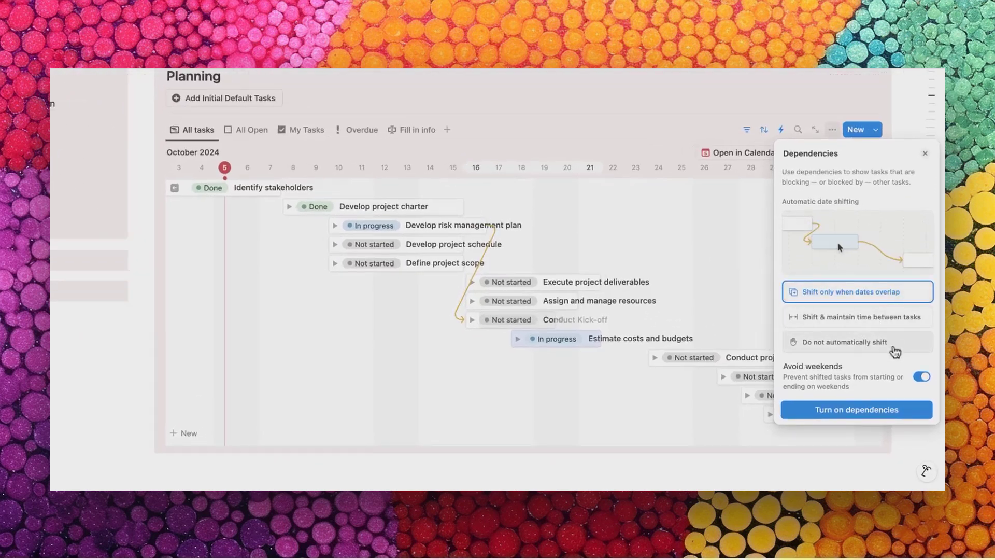
# Set task dependencies to shift only when dates overlap under Customize Tasks > Dependencies
pyautogui.click(894, 345)
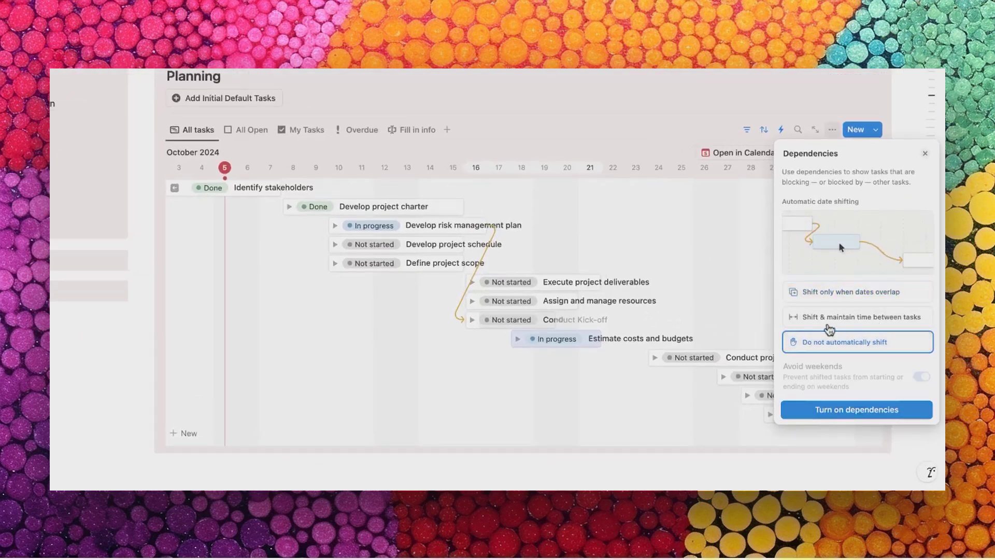
pyautogui.press('Escape')
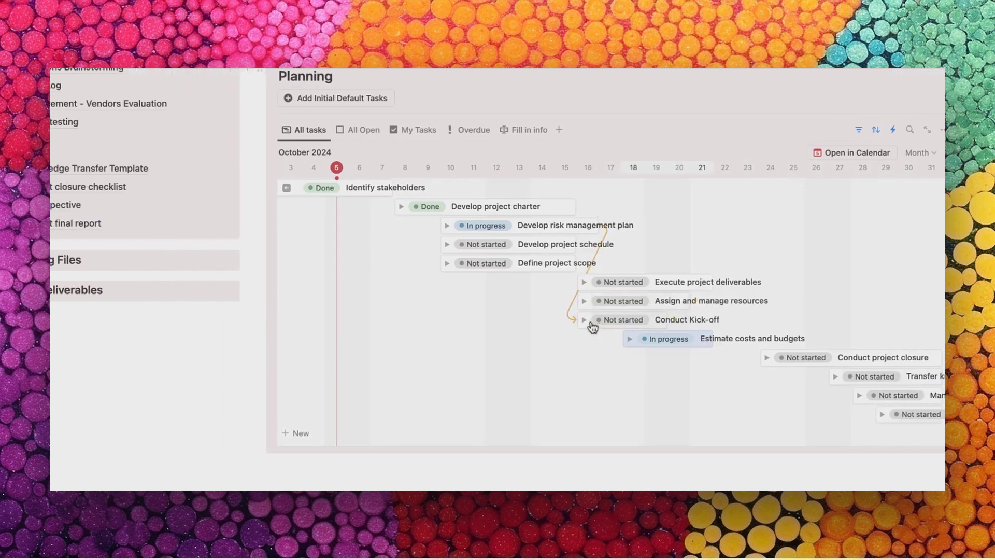
pyautogui.moveTo(561, 325); pyautogui.dragTo(589, 324)
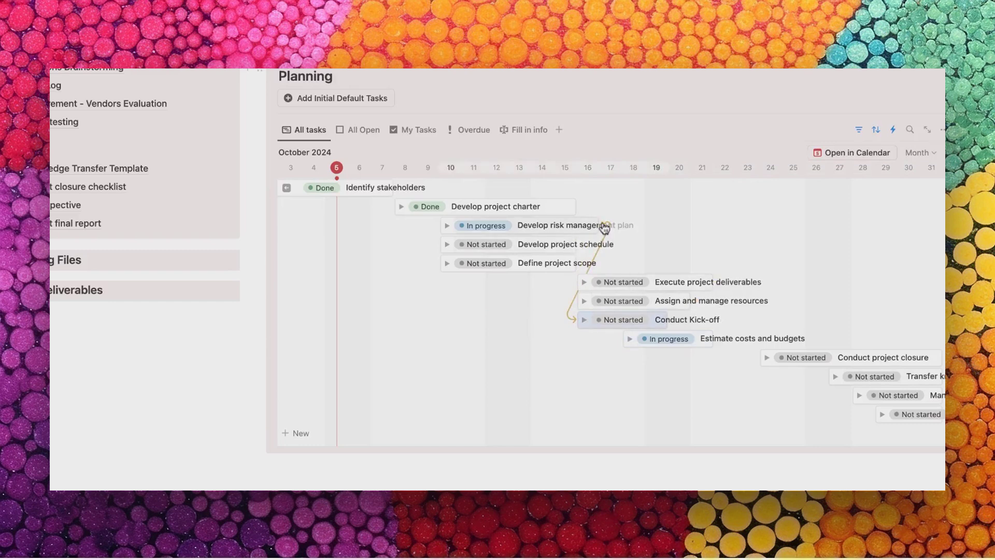
pyautogui.click(942, 132)
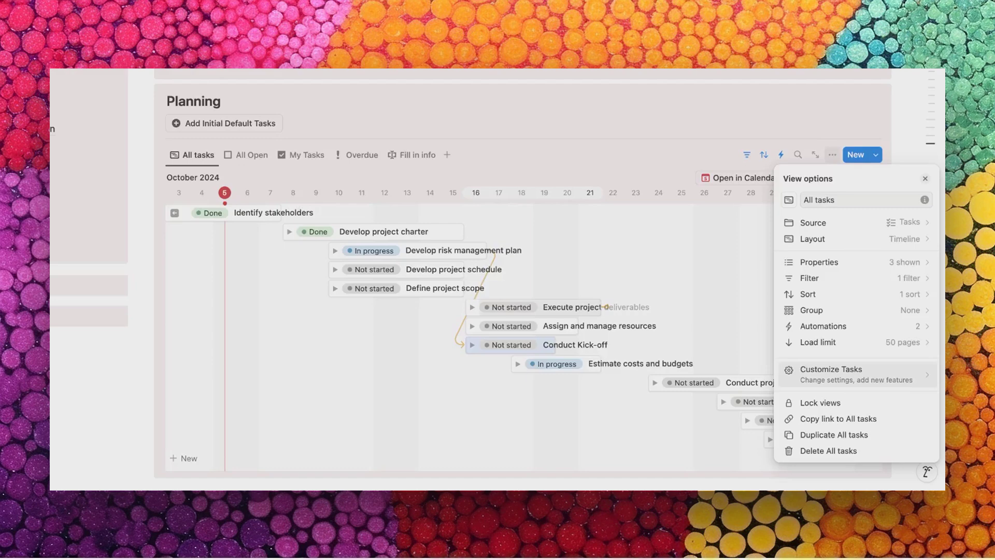
pyautogui.click(855, 373)
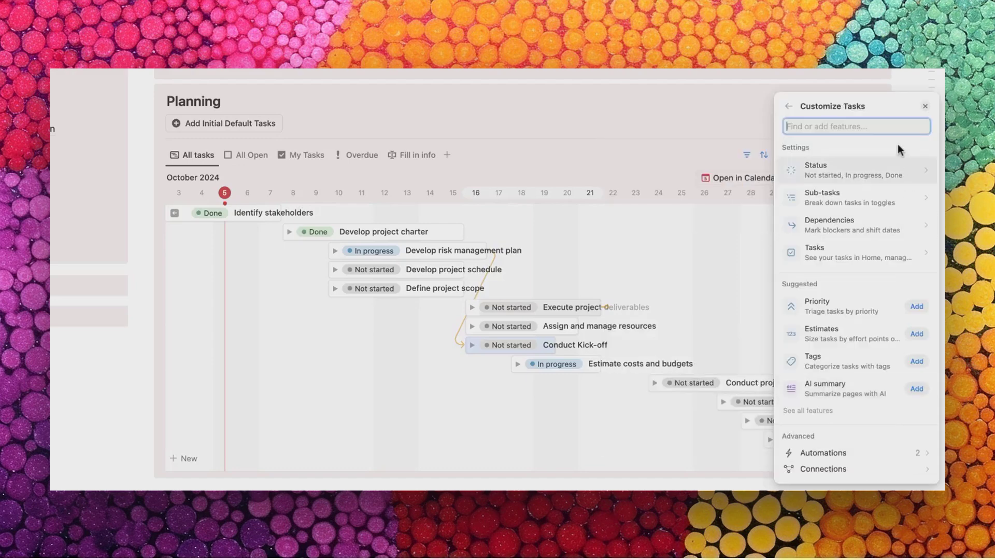
pyautogui.moveTo(880, 228)
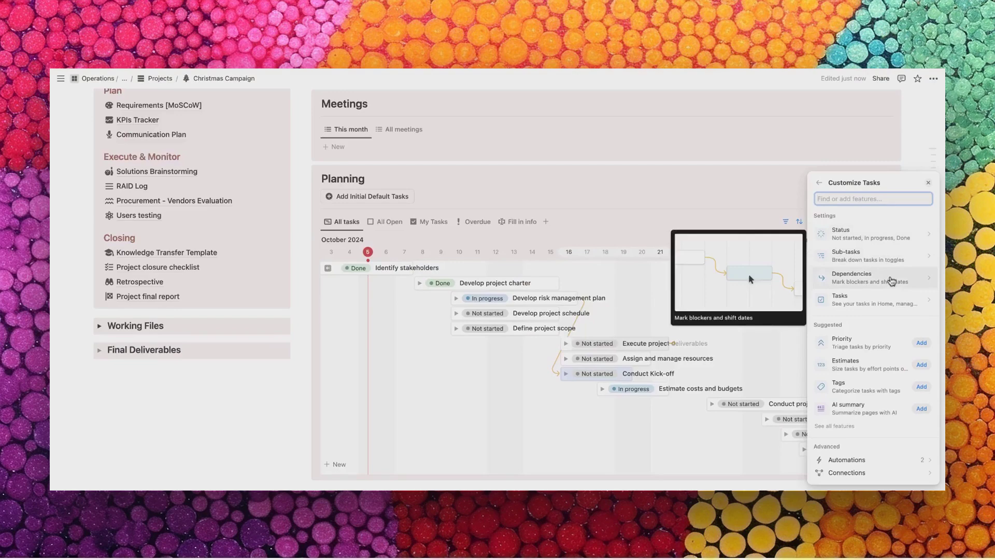
pyautogui.click(891, 280)
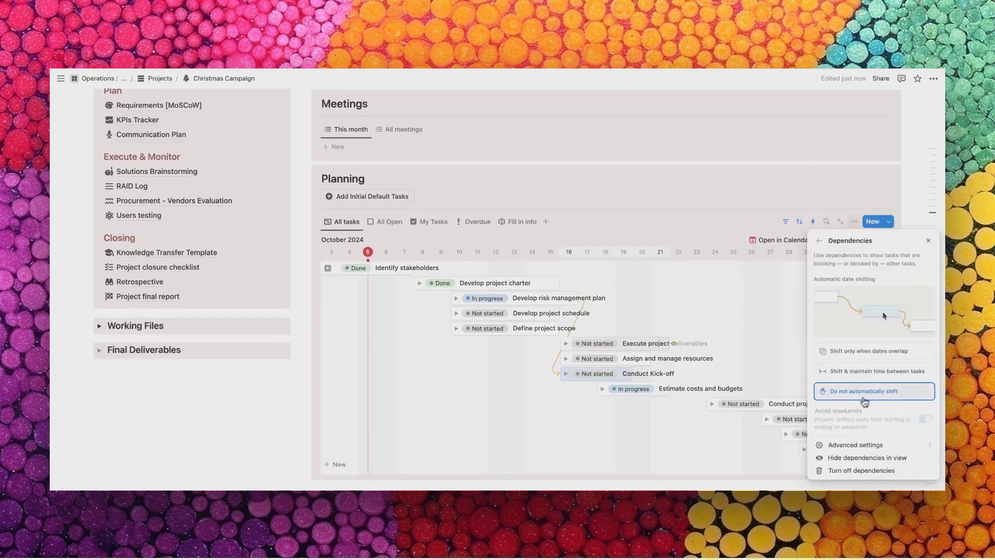
pyautogui.click(860, 357)
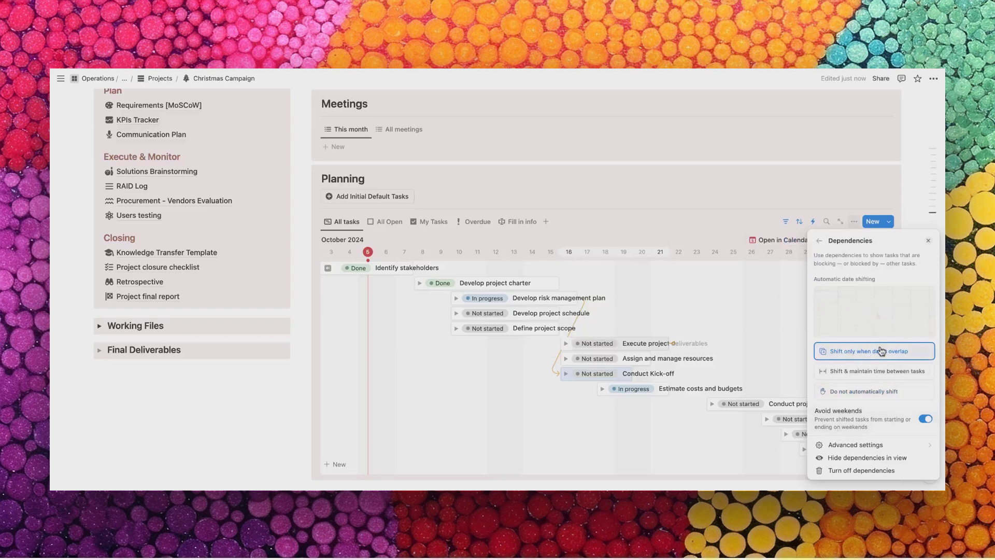
pyautogui.click(741, 203)
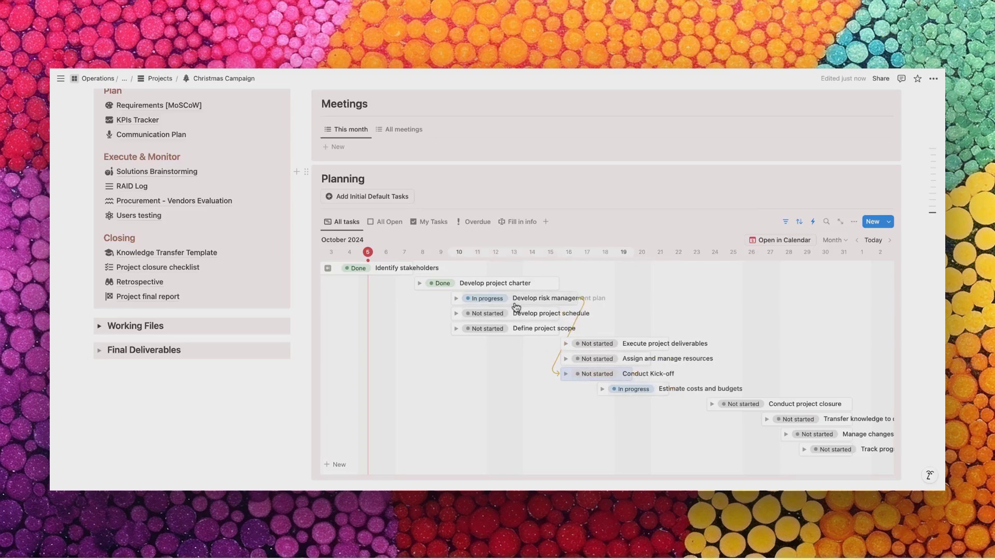
# Push Develop risk management plan two days later, shifting Conduct Kick-off along with it
pyautogui.moveTo(475, 300); pyautogui.dragTo(509, 302)
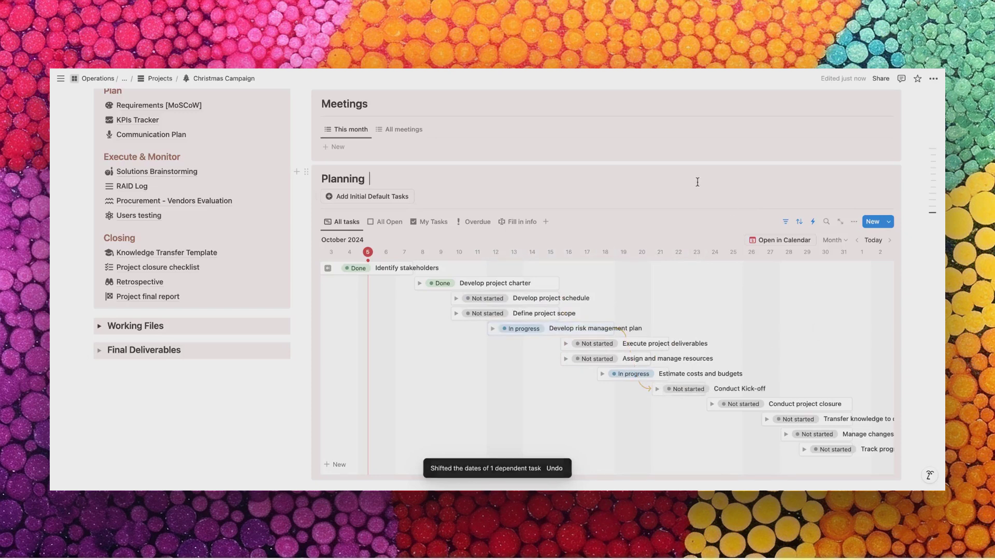
pyautogui.moveTo(623, 337)
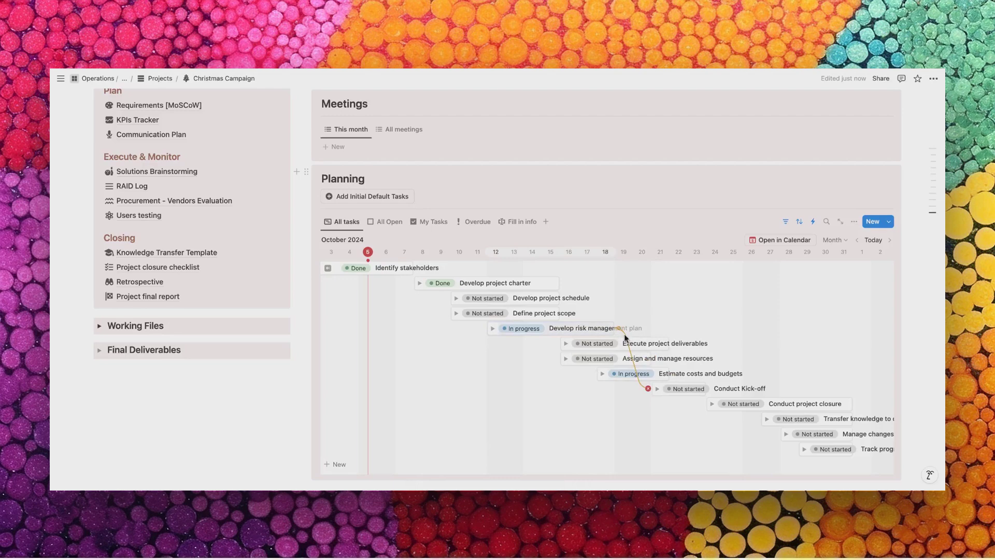
pyautogui.moveTo(653, 395)
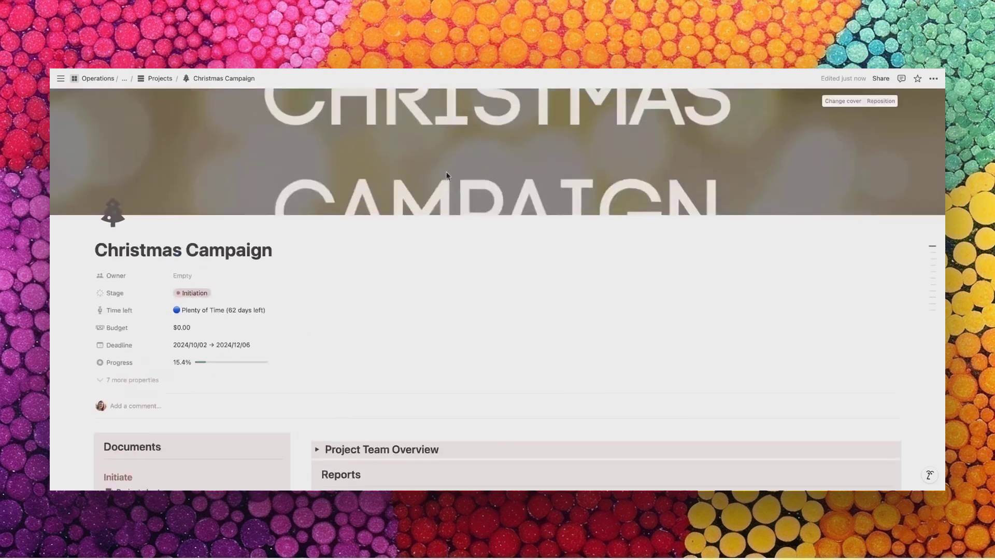
# Return through the breadcrumbs to the Projects Master Hub and scroll through its projects and tasks
pyautogui.click(152, 83)
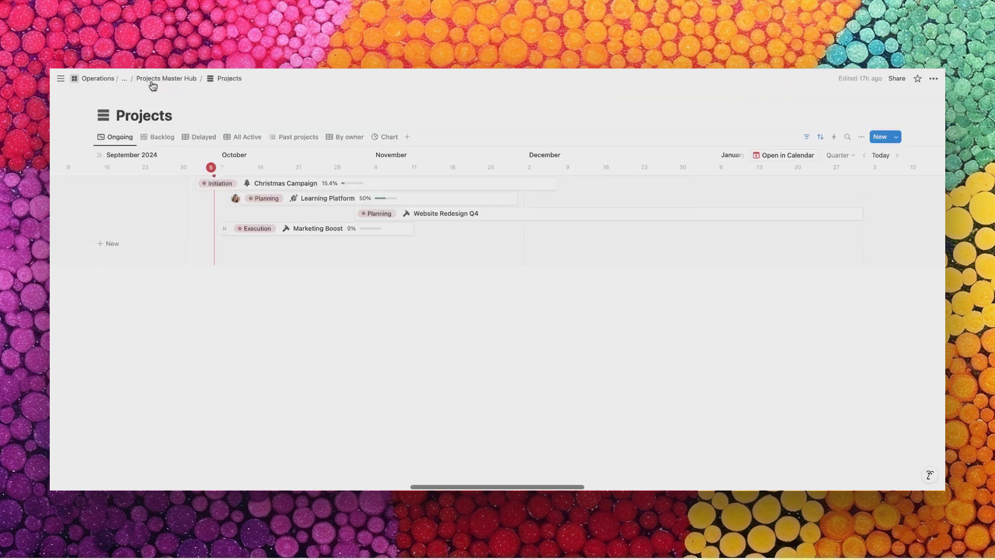
pyautogui.click(169, 84)
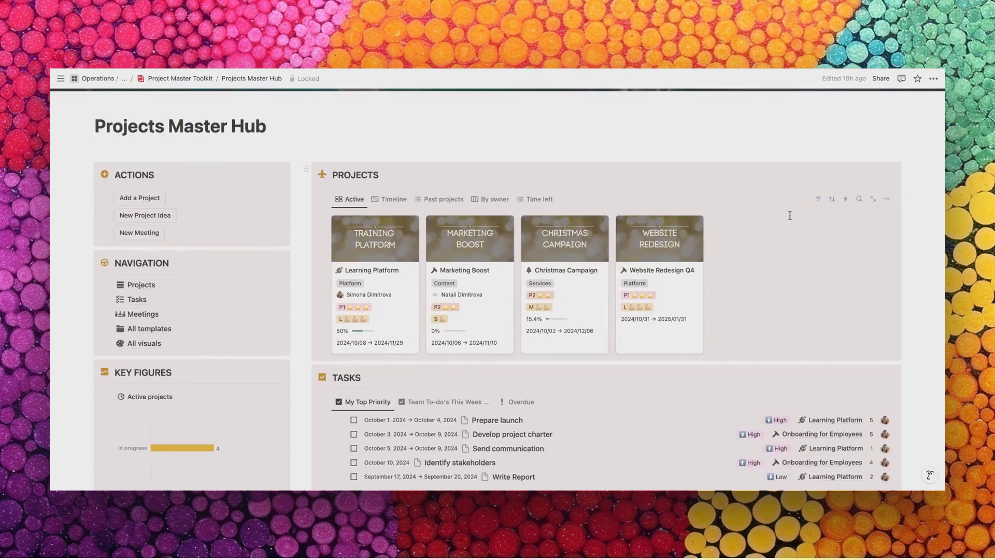
pyautogui.scroll(-5, 790, 215)
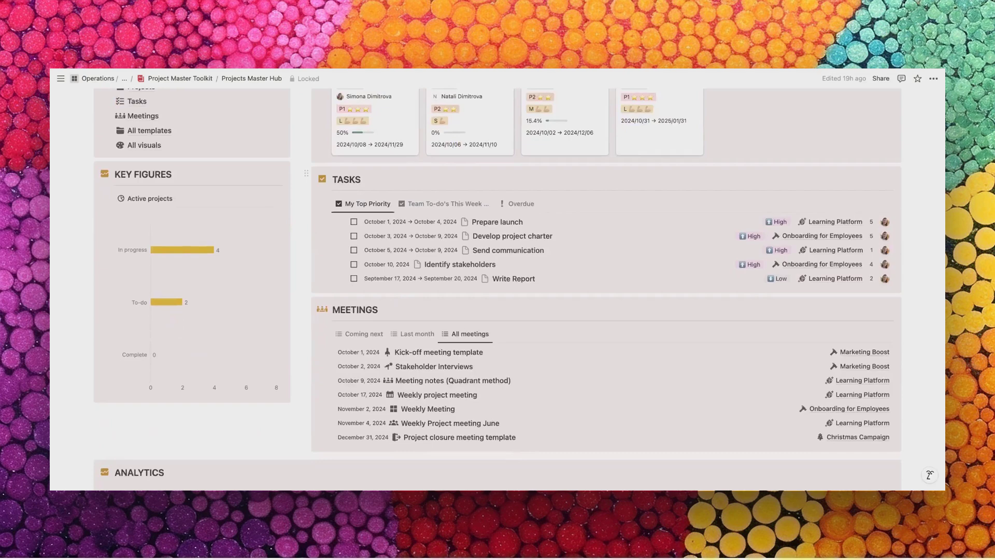
pyautogui.scroll(-8, 497, 290)
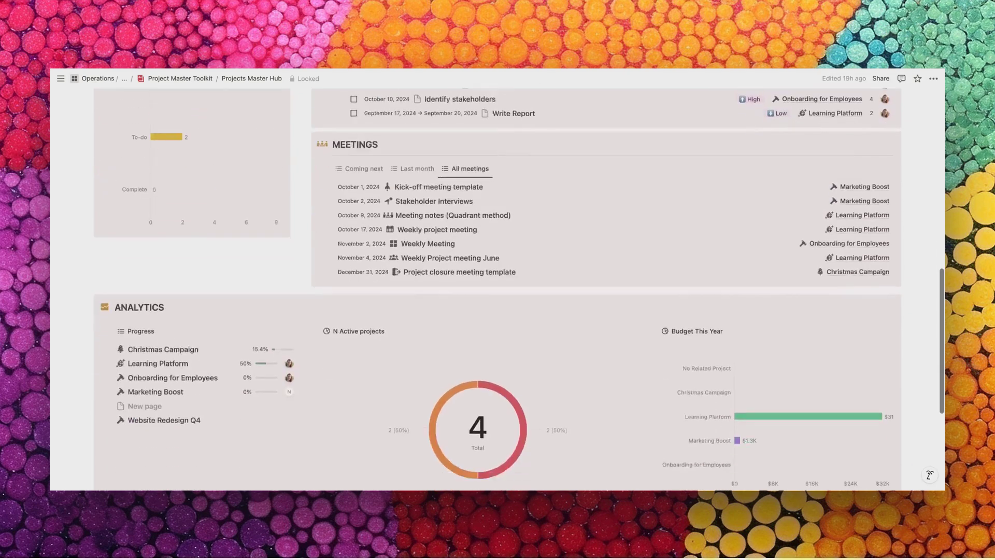
pyautogui.scroll(10, 738, 117)
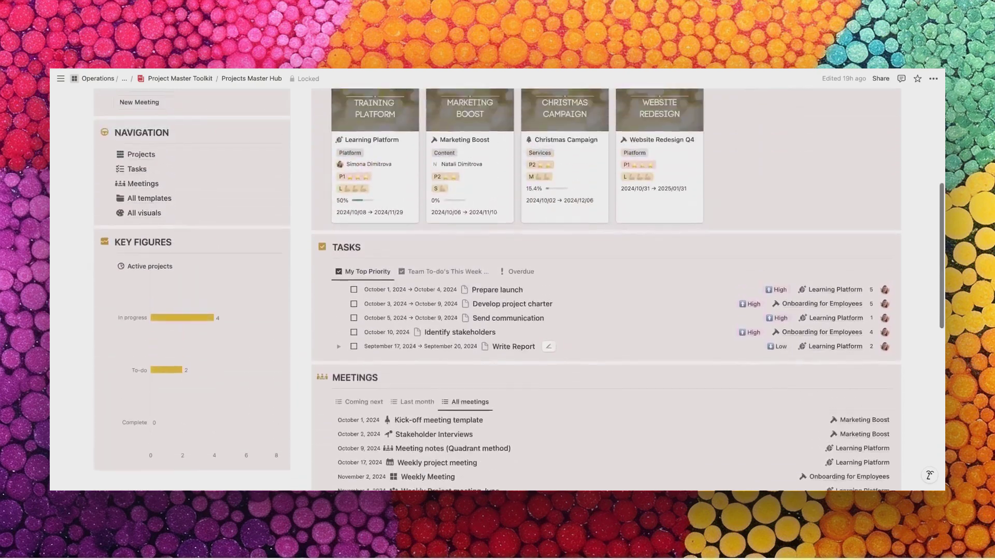
pyautogui.scroll(2, 738, 117)
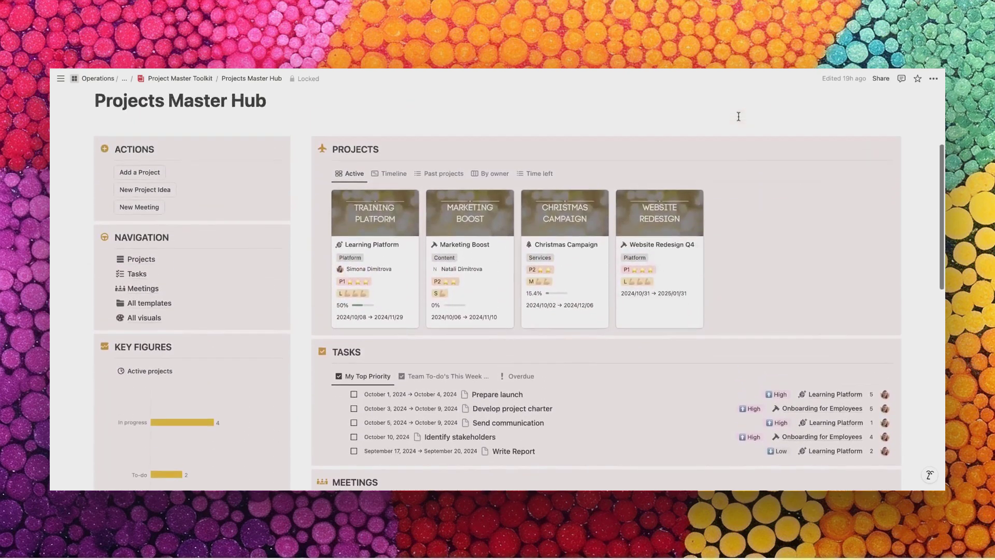